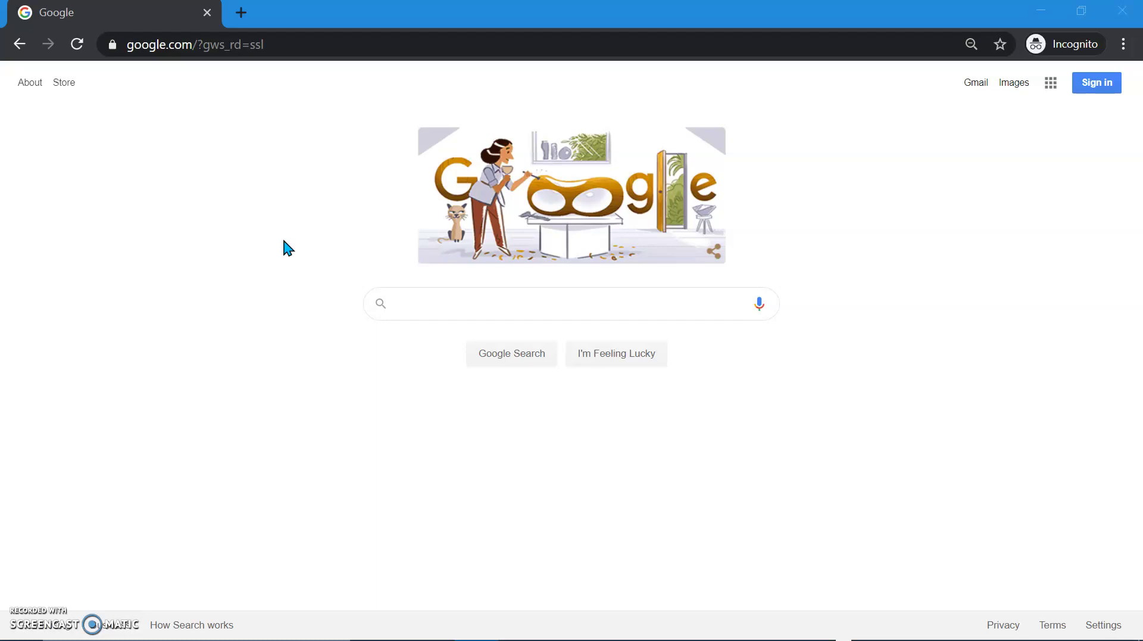
Search Google for 'when2meet' and open the When2meet site from the results.
{"action": "left_click", "coordinate": [409, 307]}
{"action": "type", "text": "when2meet"}
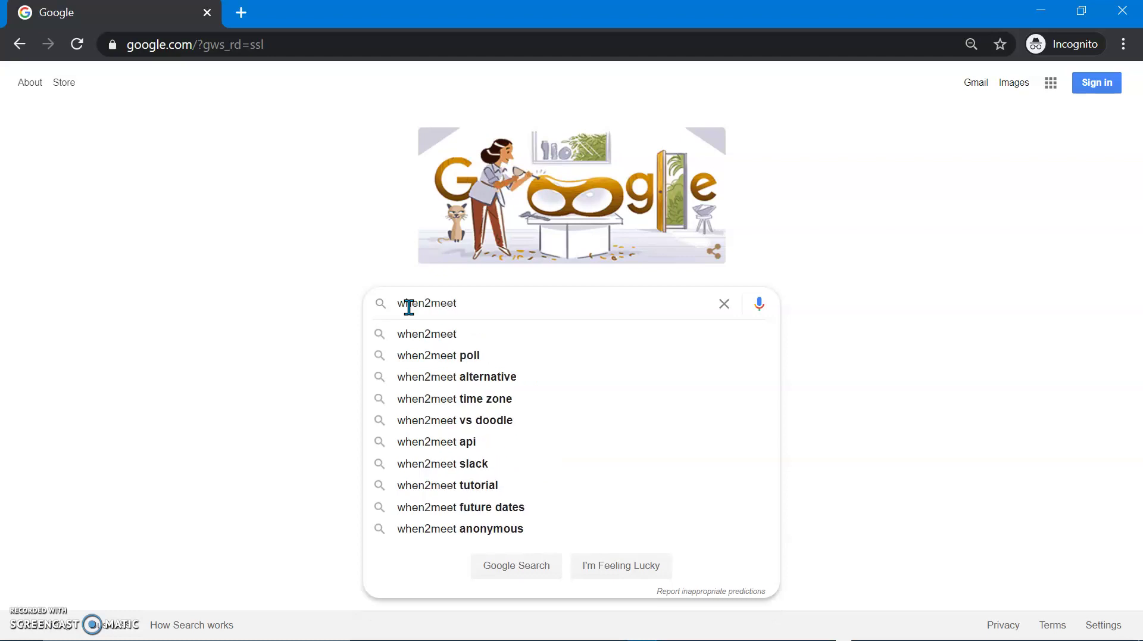
{"action": "key", "text": "Return"}
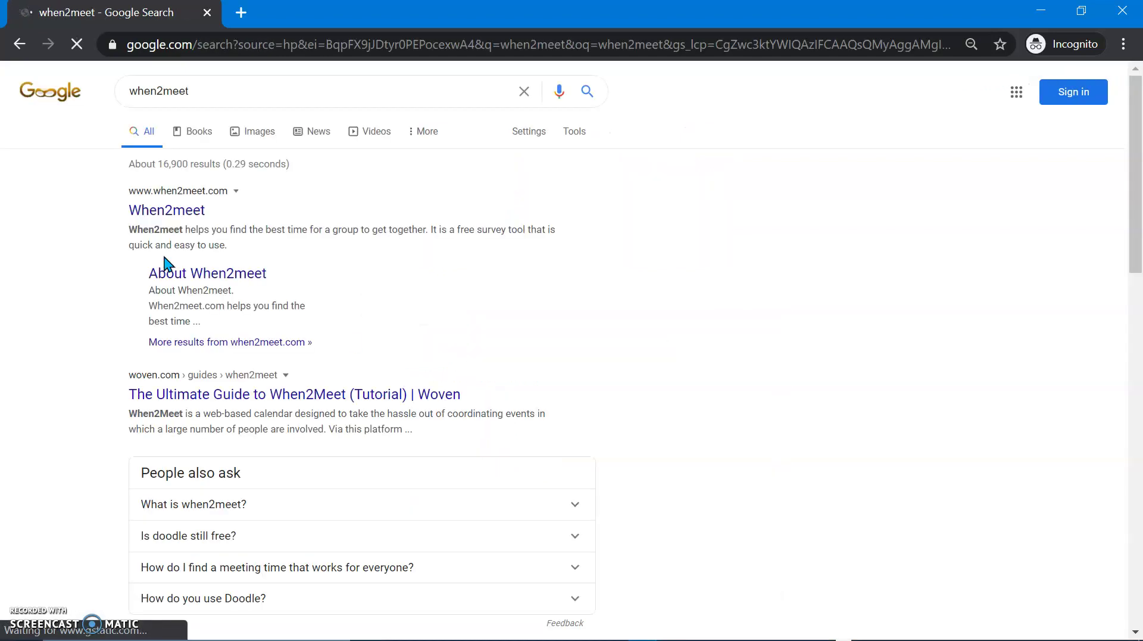
{"action": "left_click", "coordinate": [167, 211]}
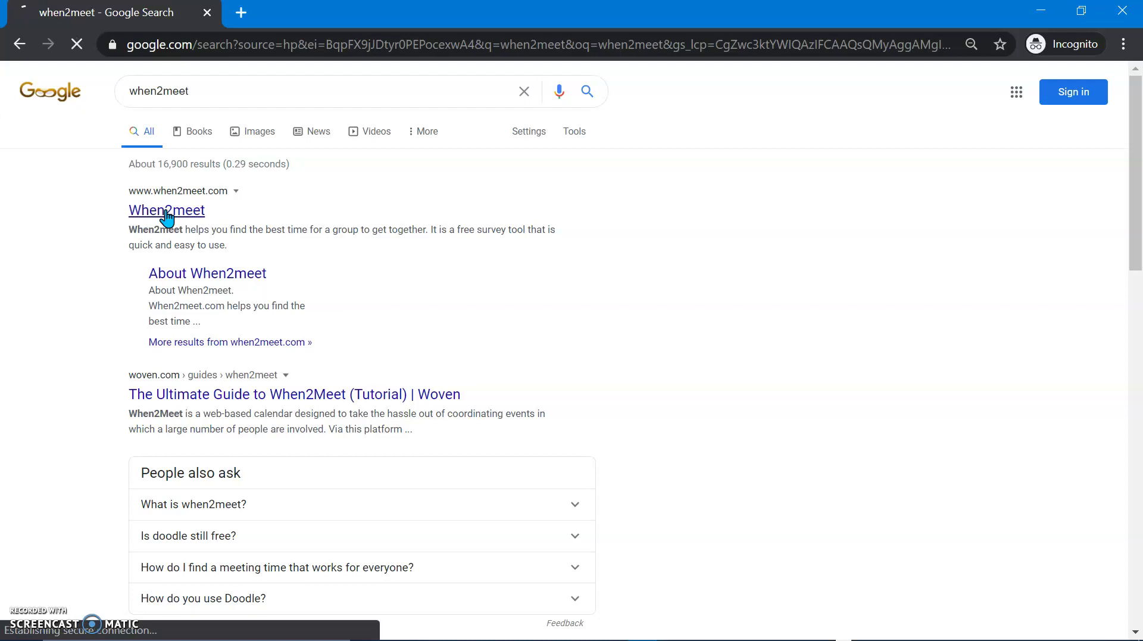
Load when2meet.com in a second browser tab.
{"action": "key", "text": "ctrl+t"}
{"action": "type", "text": "when2"}
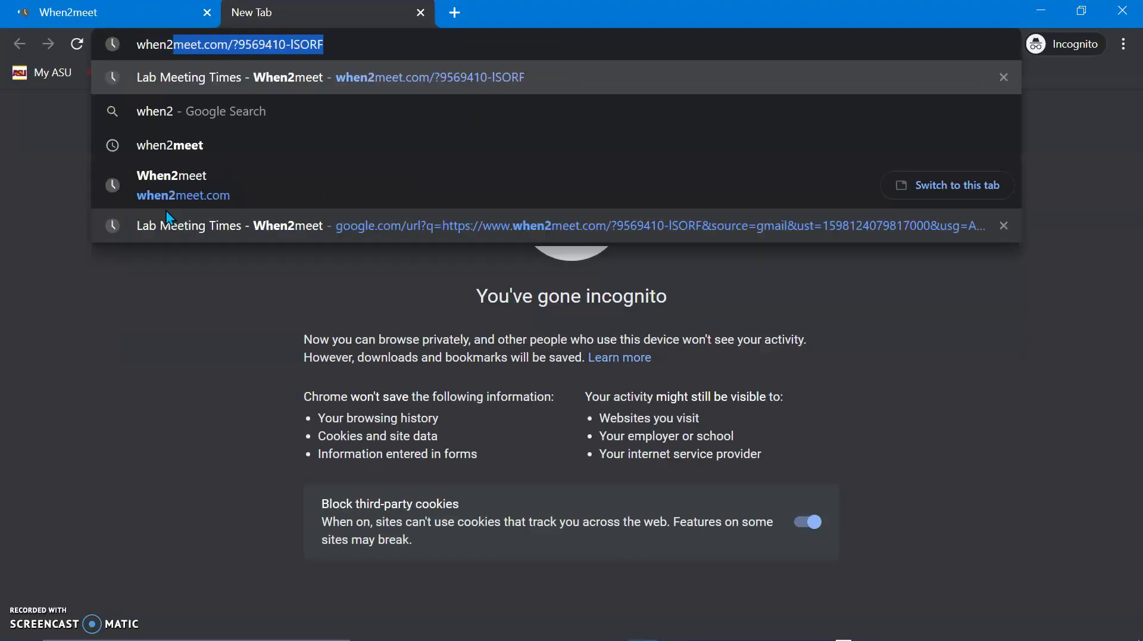
{"action": "type", "text": "meet.com"}
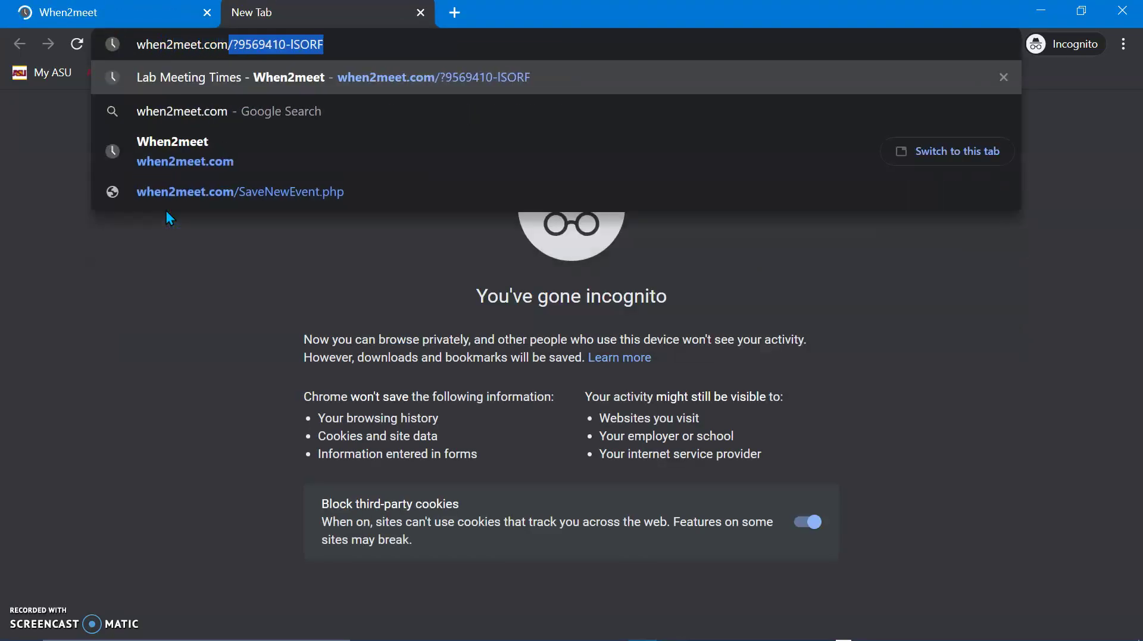
{"action": "key", "text": "Delete"}
{"action": "key", "text": "Return"}
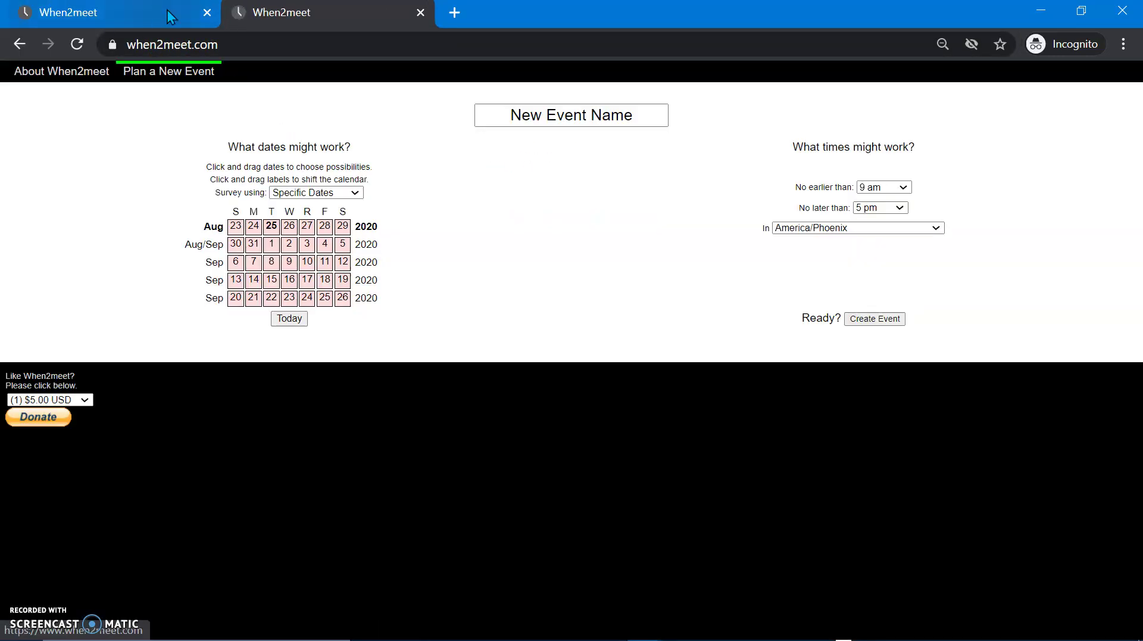
Close the extra tab and switch the survey to Days of the Week, Monday through Friday.
{"action": "left_click", "coordinate": [207, 14]}
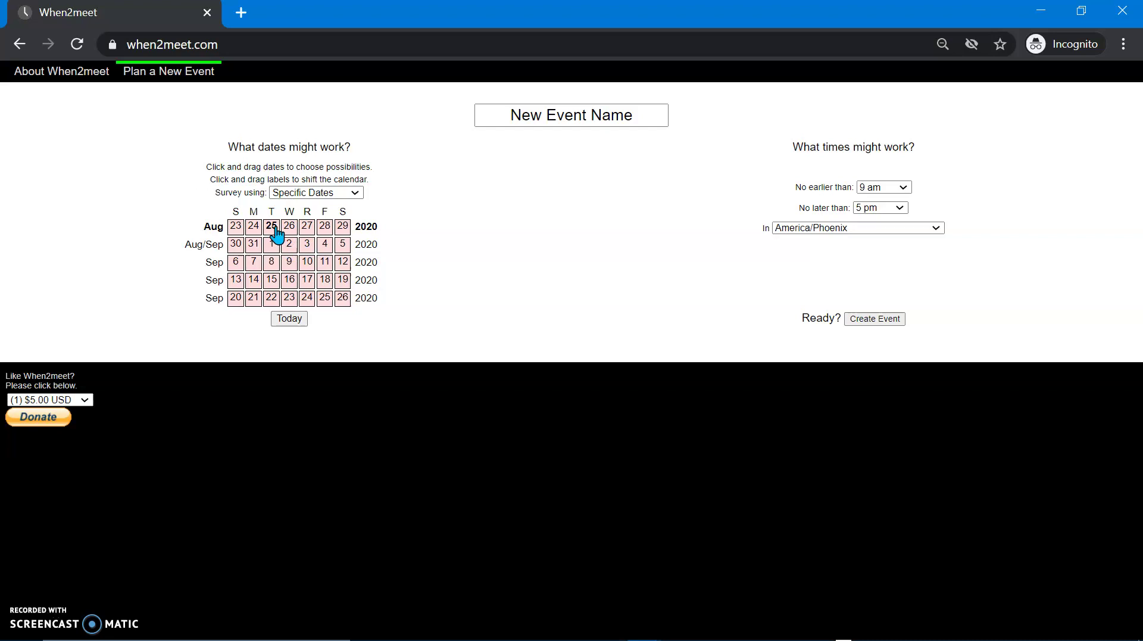
{"action": "left_click_drag", "start_coordinate": [273, 229], "coordinate": [342, 231]}
{"action": "left_click", "coordinate": [322, 196]}
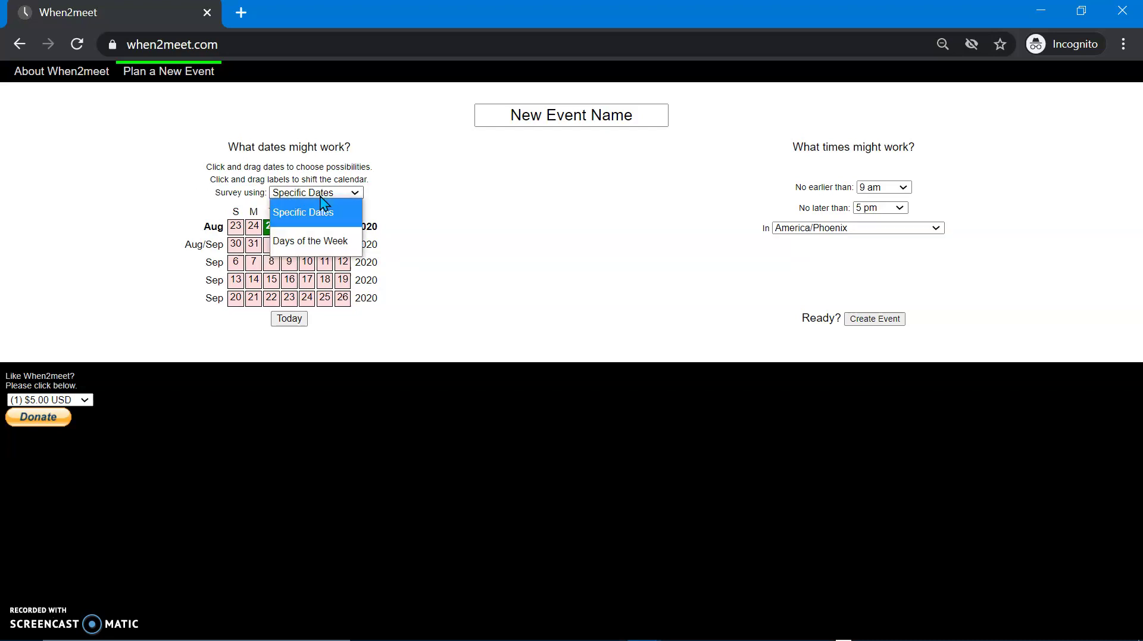
{"action": "left_click", "coordinate": [328, 243]}
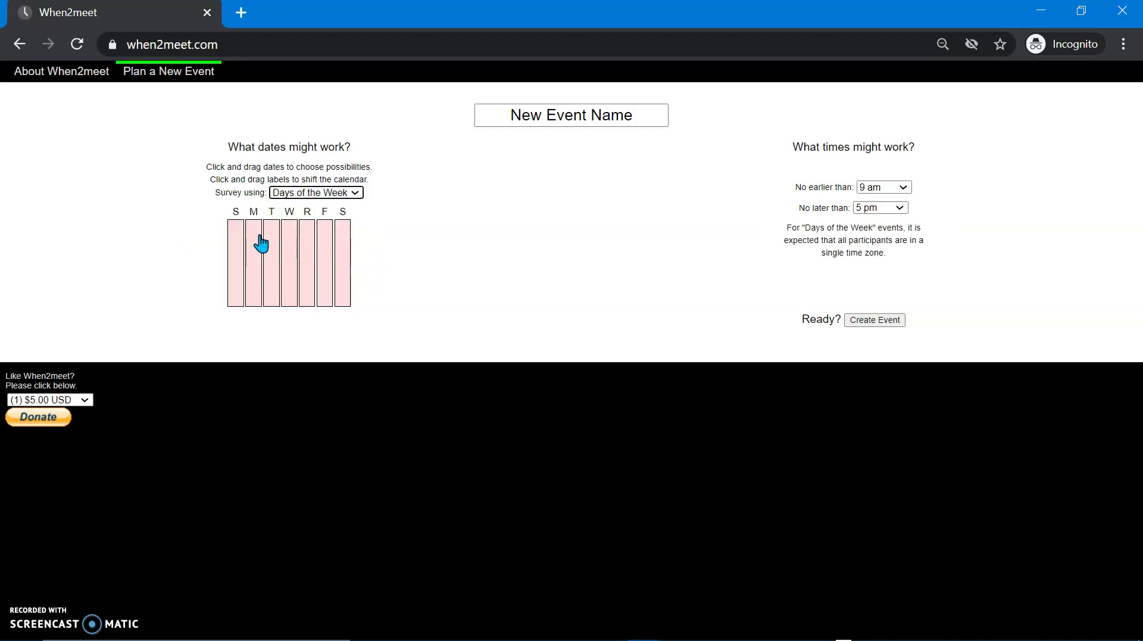
{"action": "left_click_drag", "start_coordinate": [261, 243], "coordinate": [324, 240]}
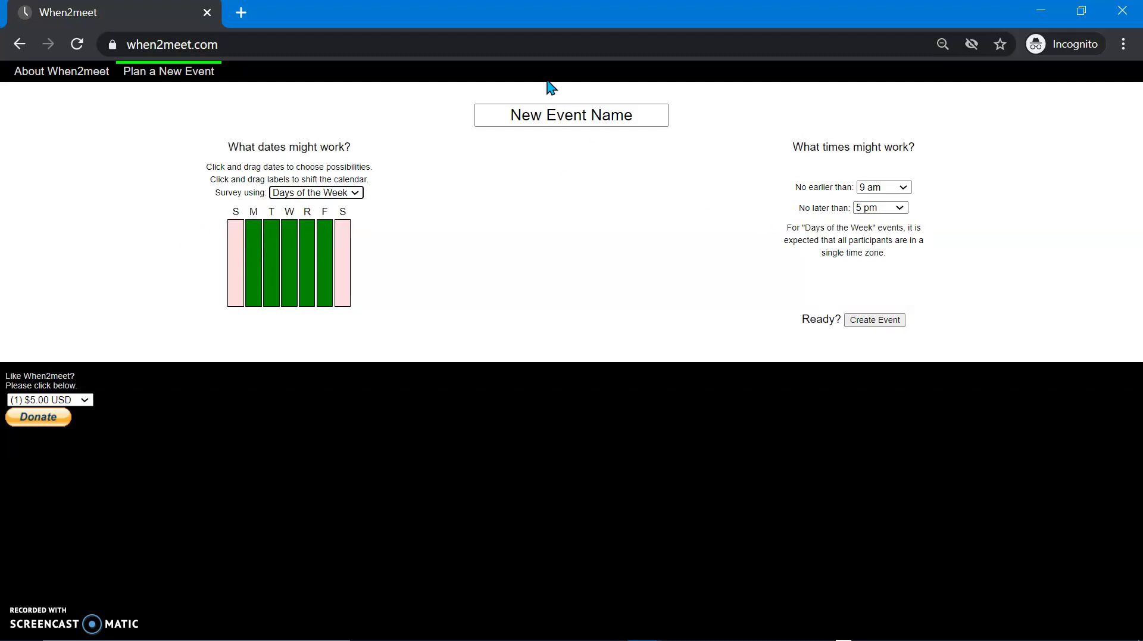
{"action": "left_click", "coordinate": [492, 108]}
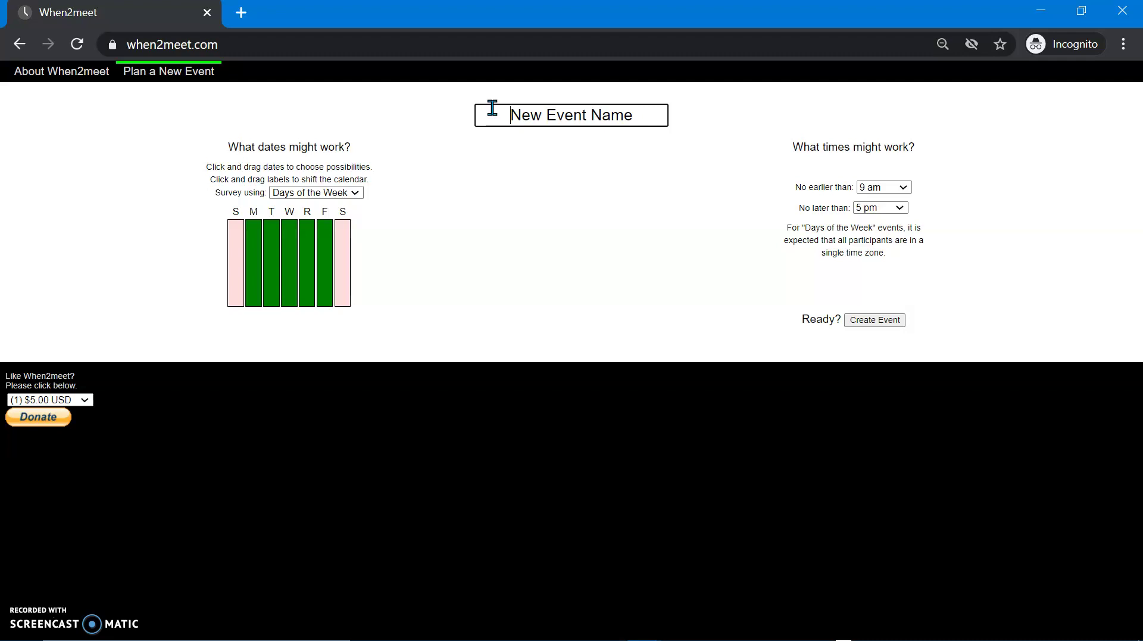
Replace the default event title with 'Team 1 Meeting Time'.
{"action": "key", "text": "ctrl+a"}
{"action": "type", "text": "When a"}
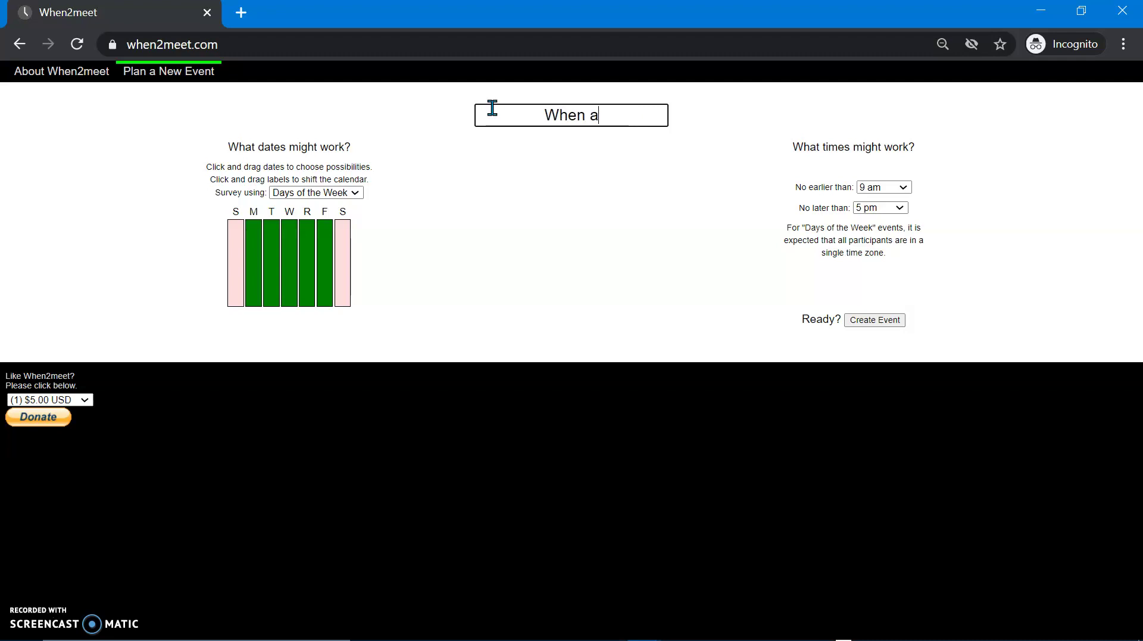
{"action": "type", "text": "re"}
{"action": "key", "text": "BackSpace"}
{"action": "key", "text": "BackSpace"}
{"action": "key", "text": "BackSpace"}
{"action": "type", "text": "Are W"}
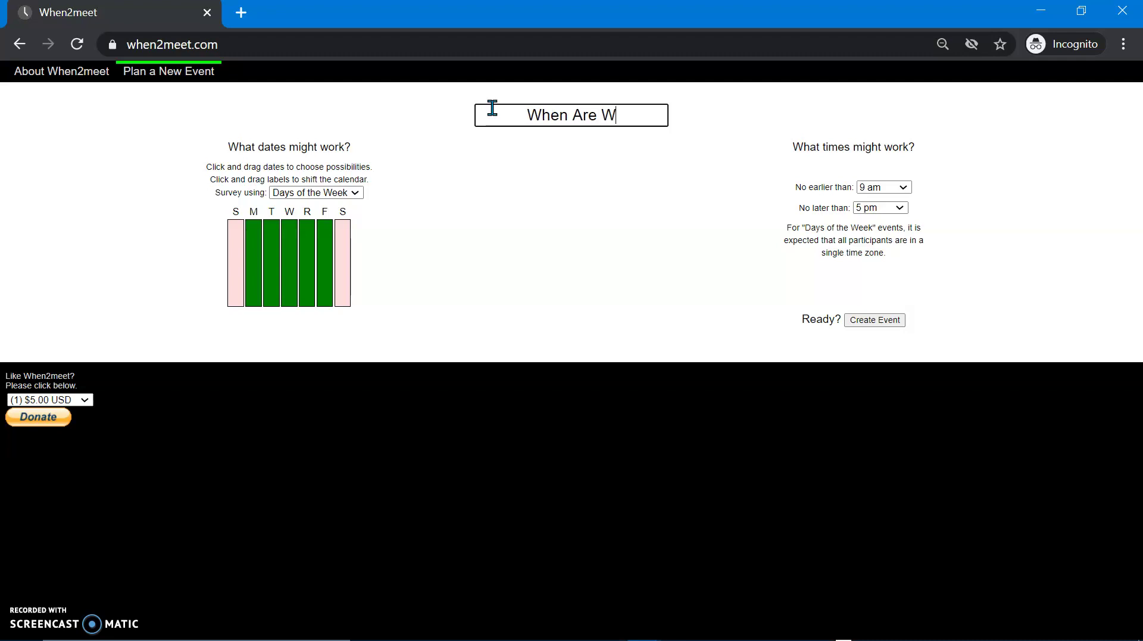
{"action": "type", "text": "e Gonna M"}
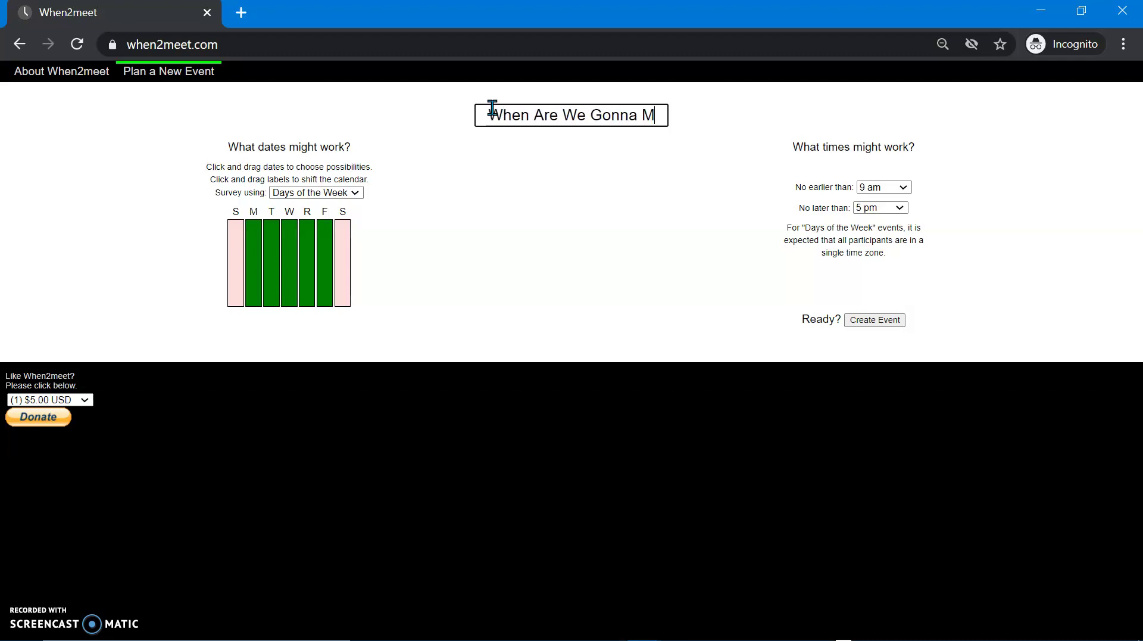
{"action": "type", "text": "eet"}
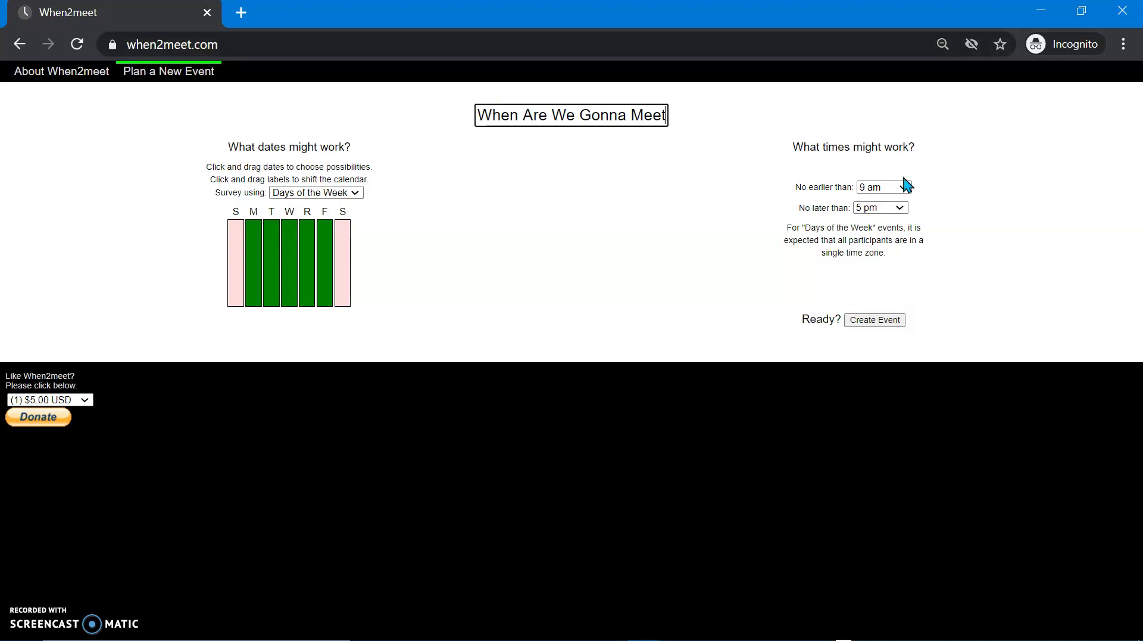
{"action": "key", "text": "ctrl+a"}
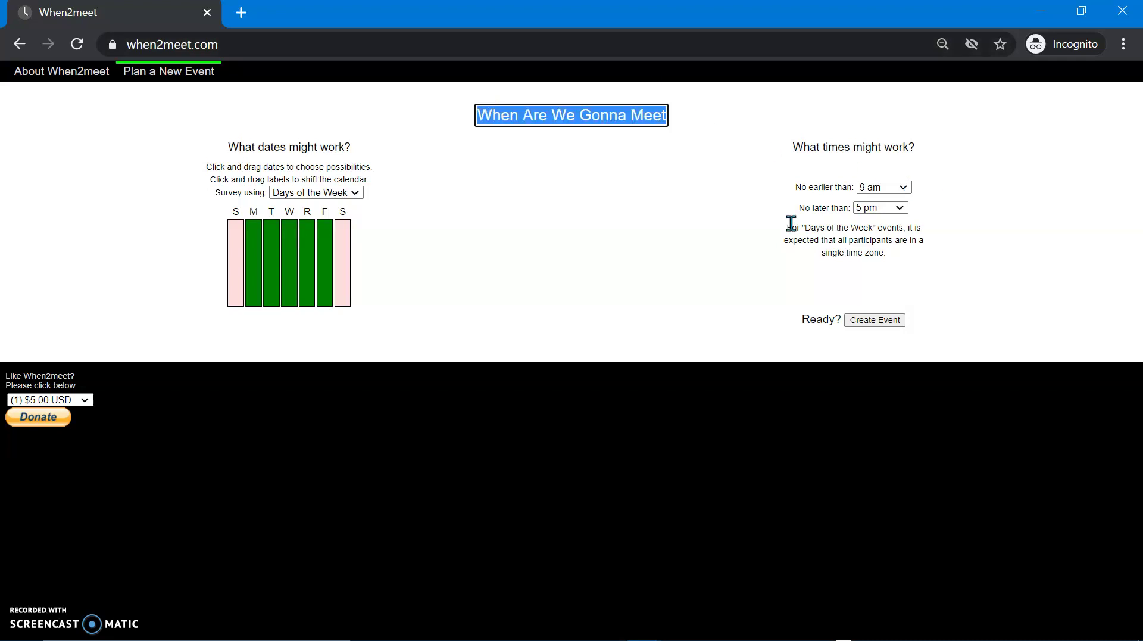
{"action": "type", "text": "Team 1"}
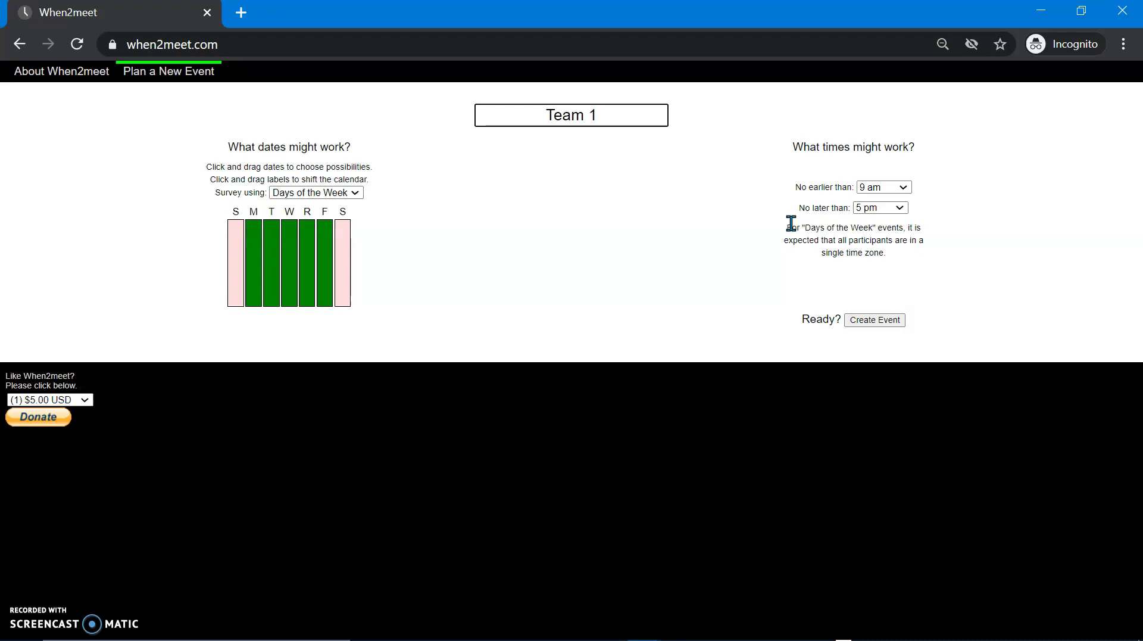
{"action": "type", "text": " Meeting "}
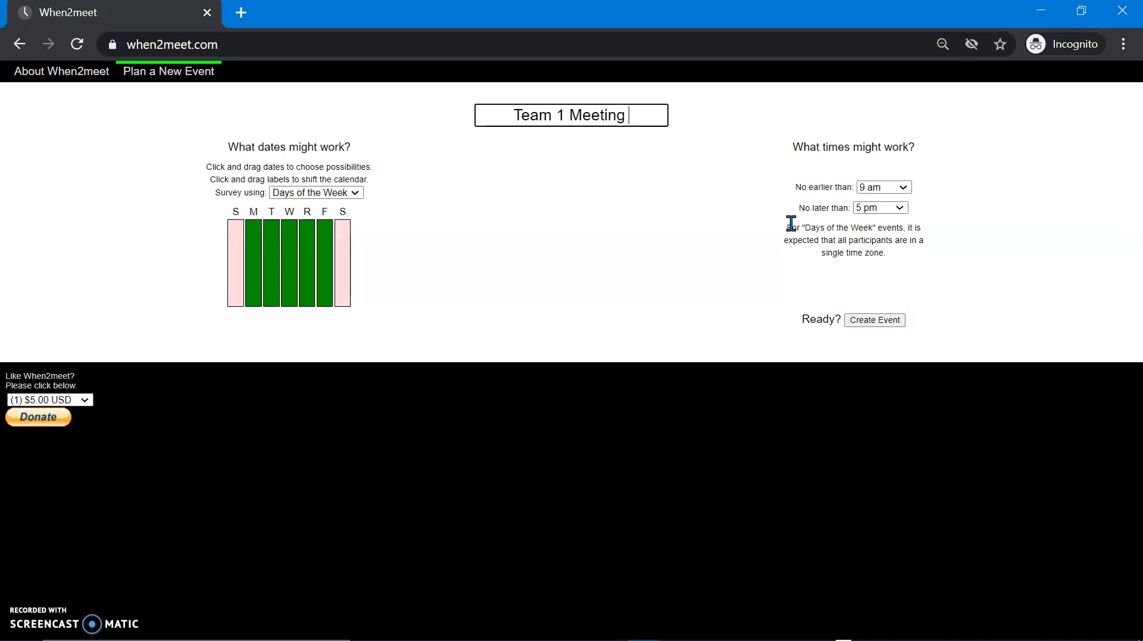
{"action": "type", "text": "Time"}
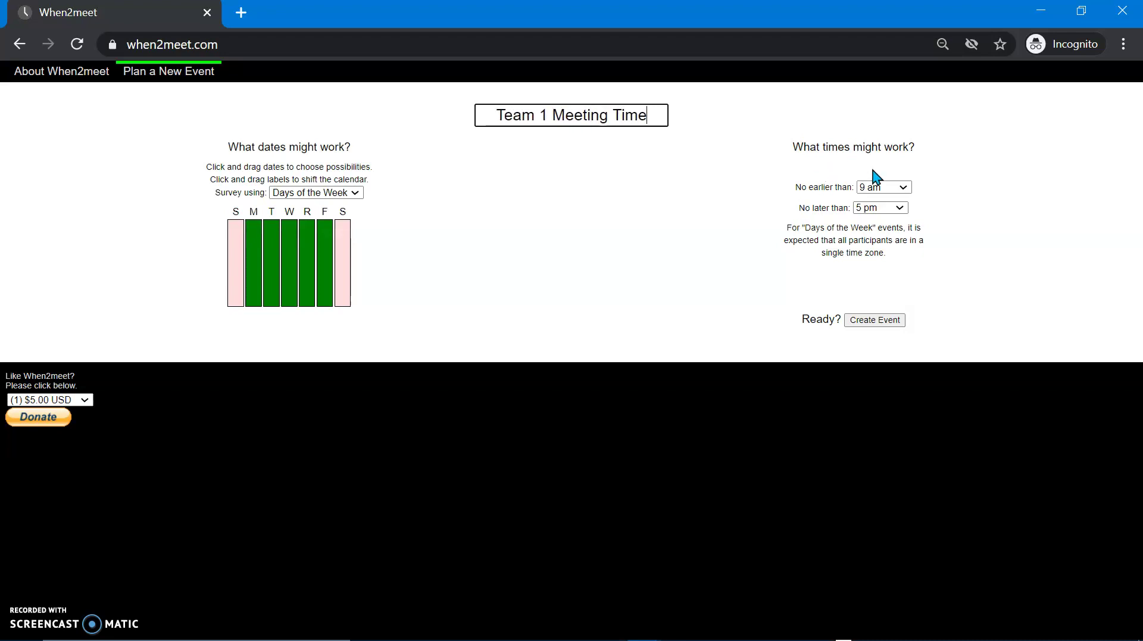
Adjust the event's time range, settling the latest time at 10 pm.
{"action": "left_click", "coordinate": [881, 187]}
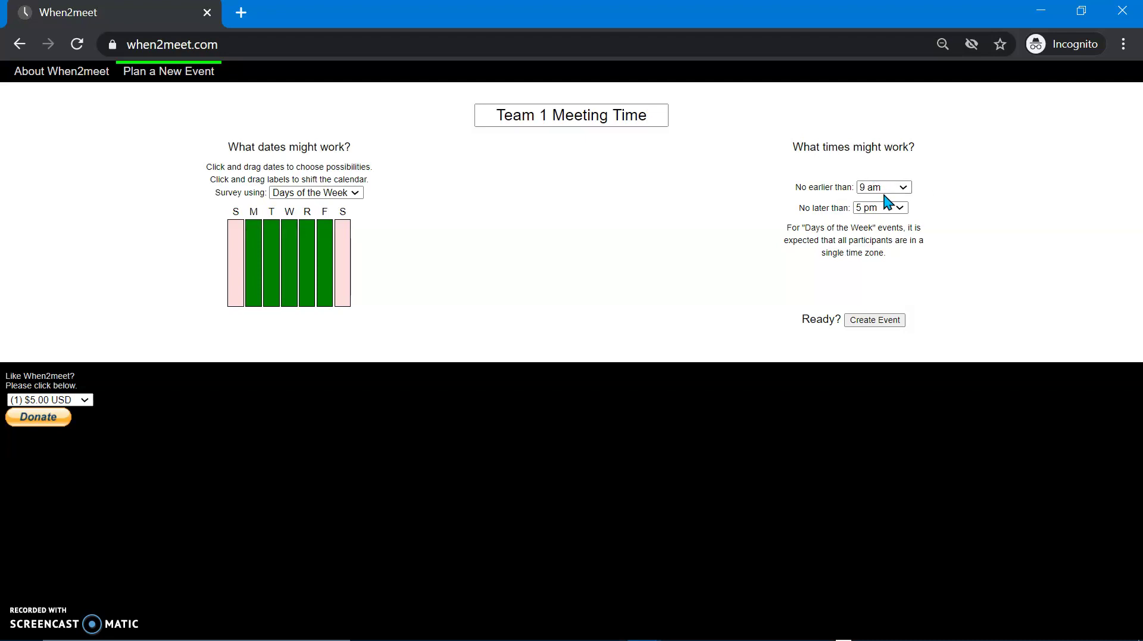
{"action": "left_click", "coordinate": [885, 188]}
{"action": "left_click", "coordinate": [893, 209]}
{"action": "left_click", "coordinate": [893, 210]}
{"action": "scroll", "coordinate": [879, 445], "scroll_direction": "down", "scroll_amount": 3}
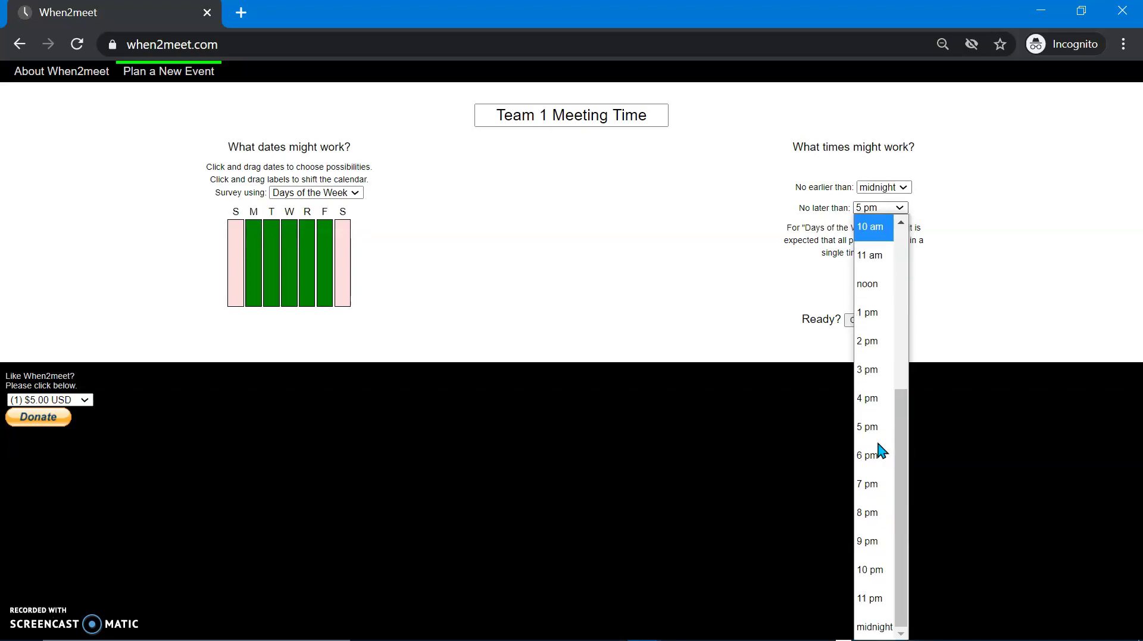
{"action": "left_click", "coordinate": [874, 625]}
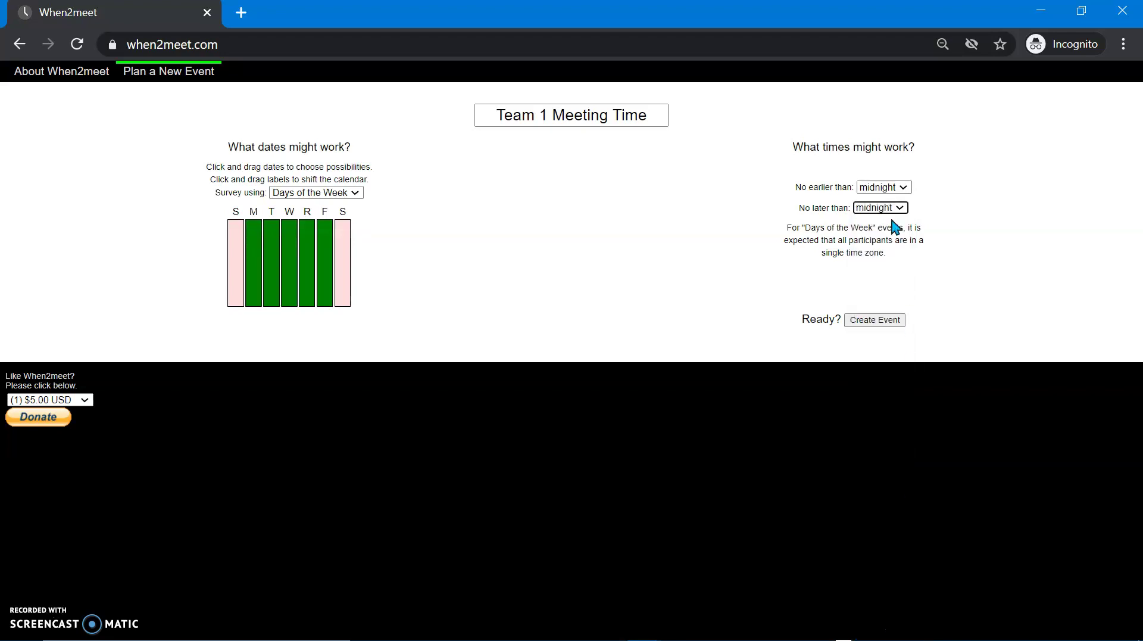
{"action": "left_click", "coordinate": [901, 188]}
{"action": "scroll", "coordinate": [870, 456], "scroll_direction": "down", "scroll_amount": 5}
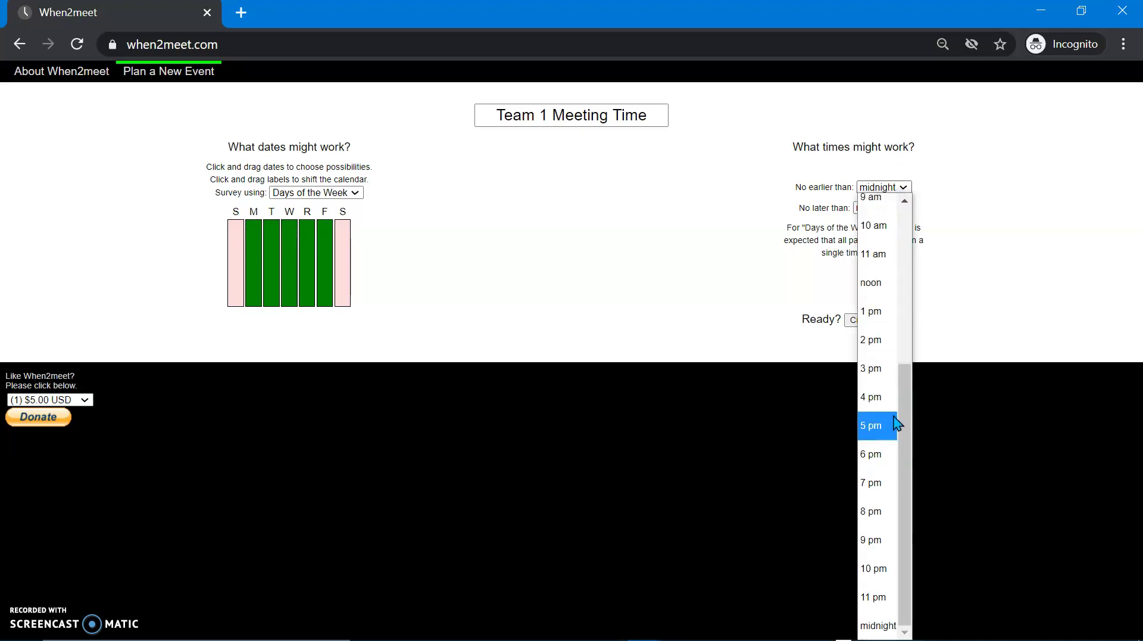
{"action": "left_click", "coordinate": [890, 454]}
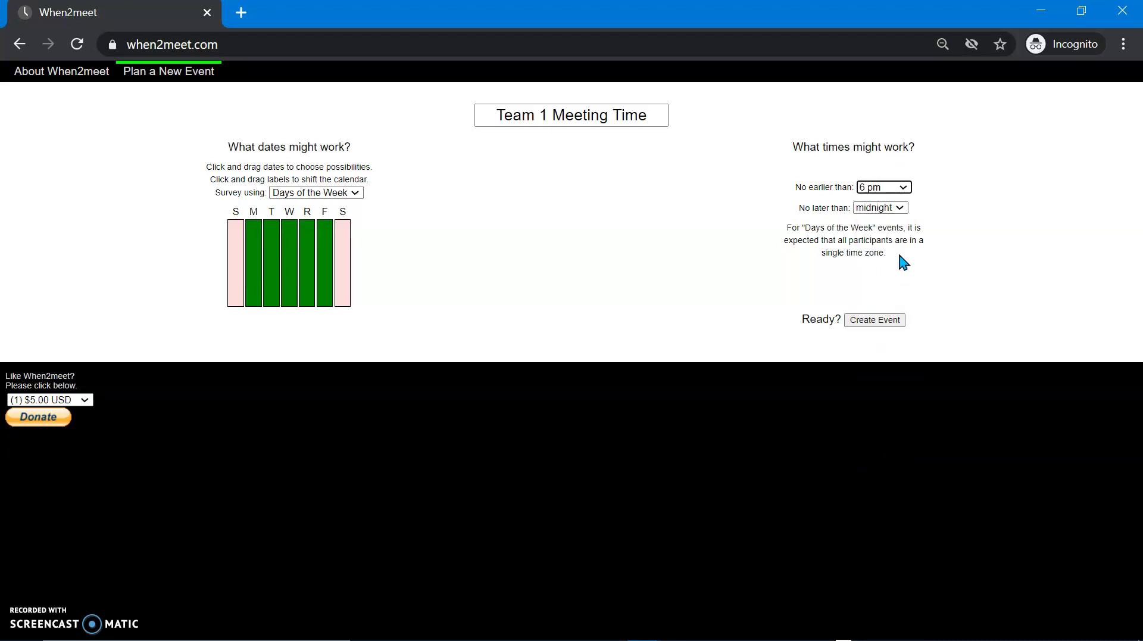
{"action": "left_click", "coordinate": [895, 208]}
{"action": "left_click", "coordinate": [849, 501]}
{"action": "left_click", "coordinate": [898, 208]}
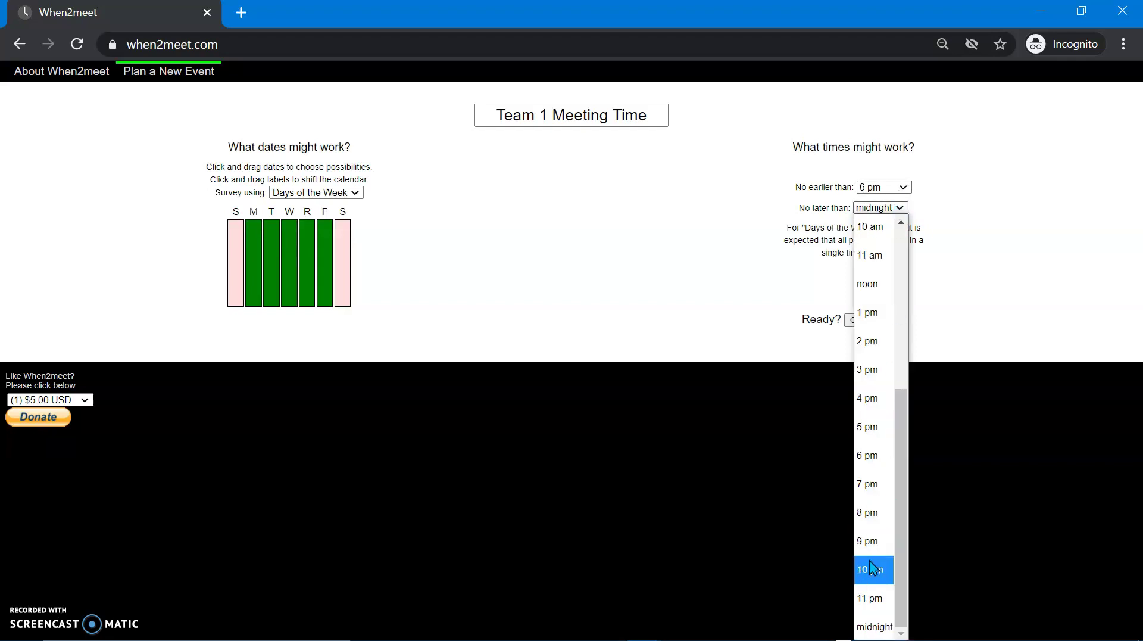
{"action": "left_click", "coordinate": [873, 567]}
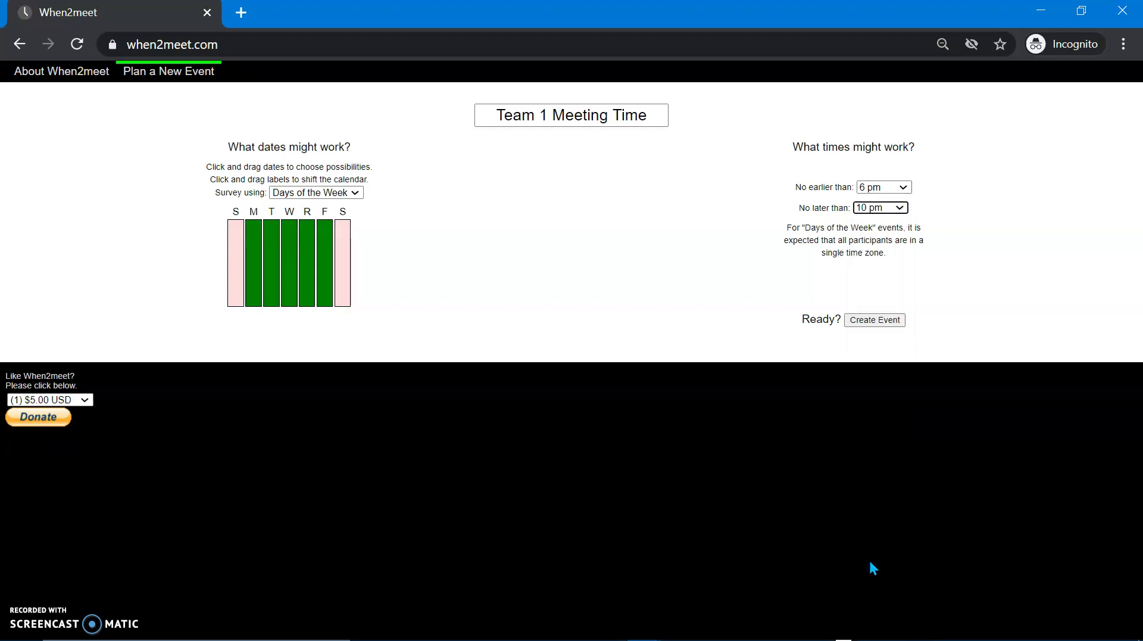
Set the earliest time to 8 am, keep 10 pm latest, and create the event.
{"action": "left_click", "coordinate": [890, 189]}
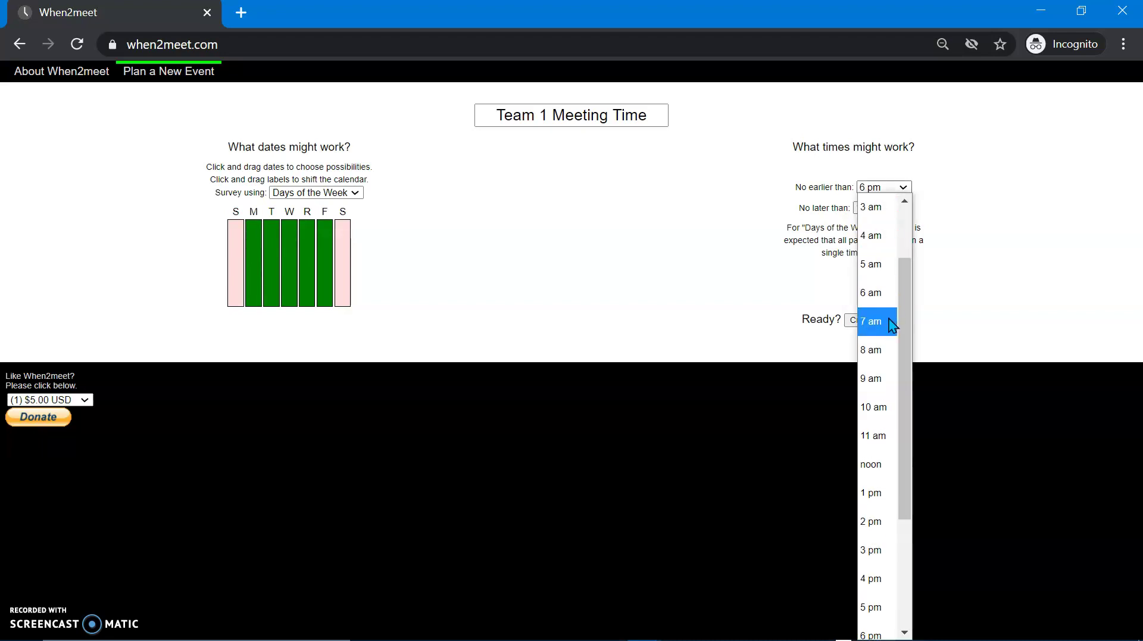
{"action": "left_click", "coordinate": [889, 349]}
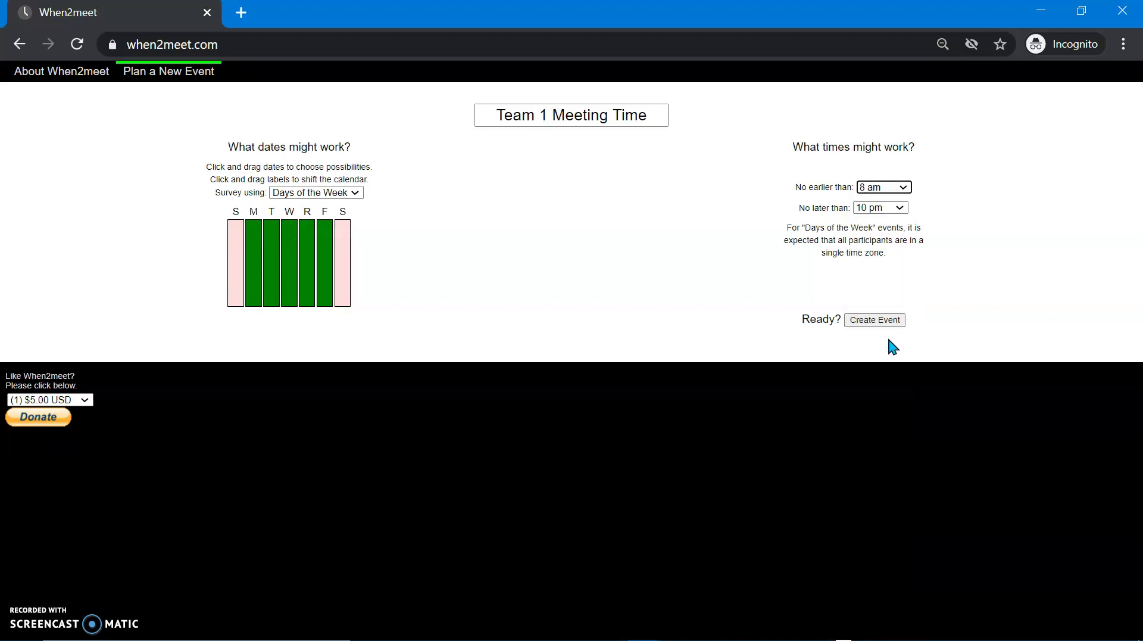
{"action": "left_click", "coordinate": [877, 209]}
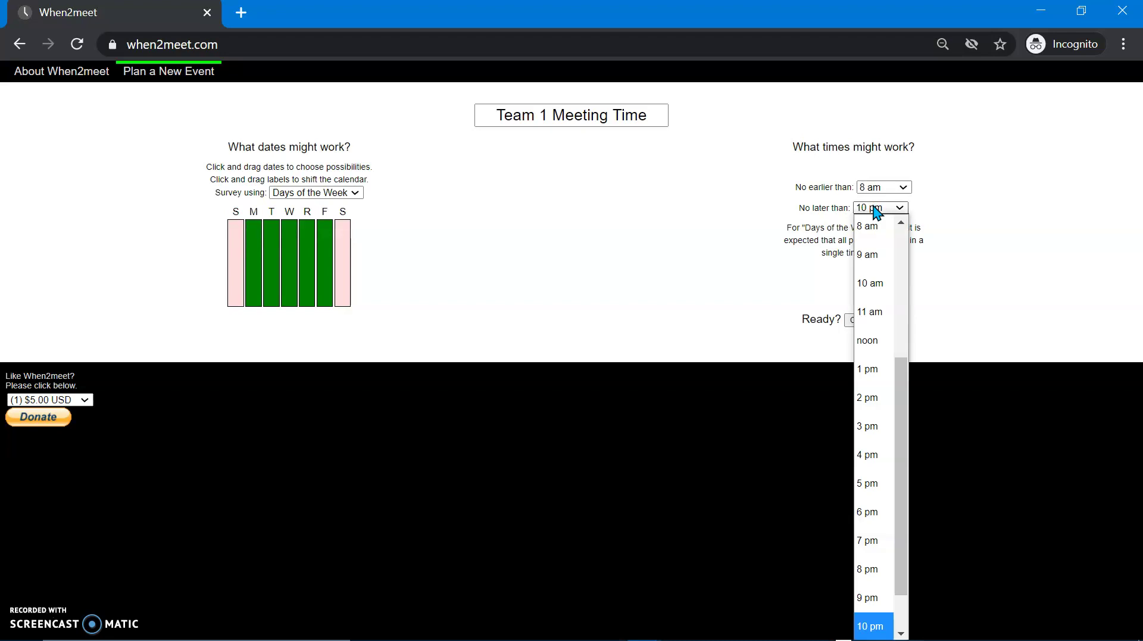
{"action": "left_click", "coordinate": [874, 625]}
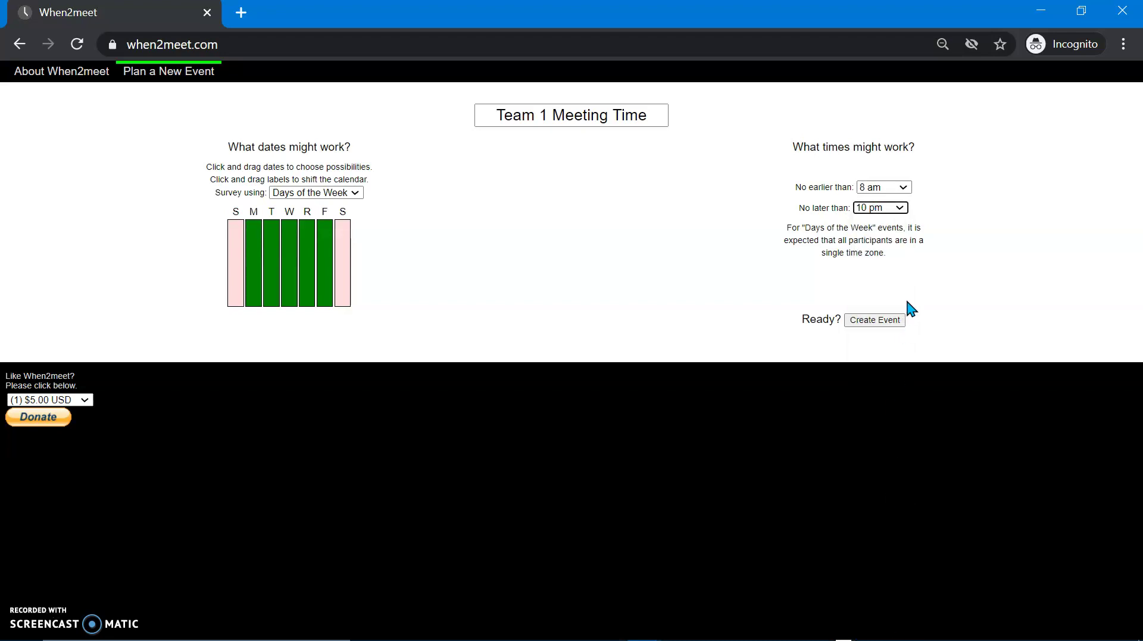
{"action": "left_click", "coordinate": [869, 321]}
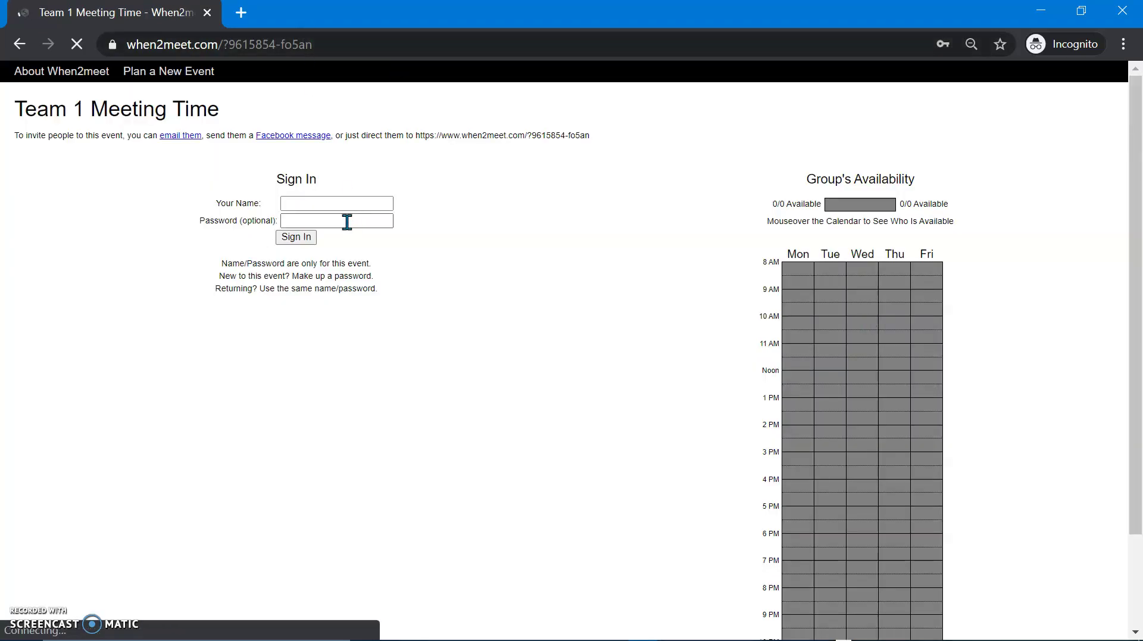
Sign in to the event with the first participant's name and a password.
{"action": "left_click", "coordinate": [349, 203]}
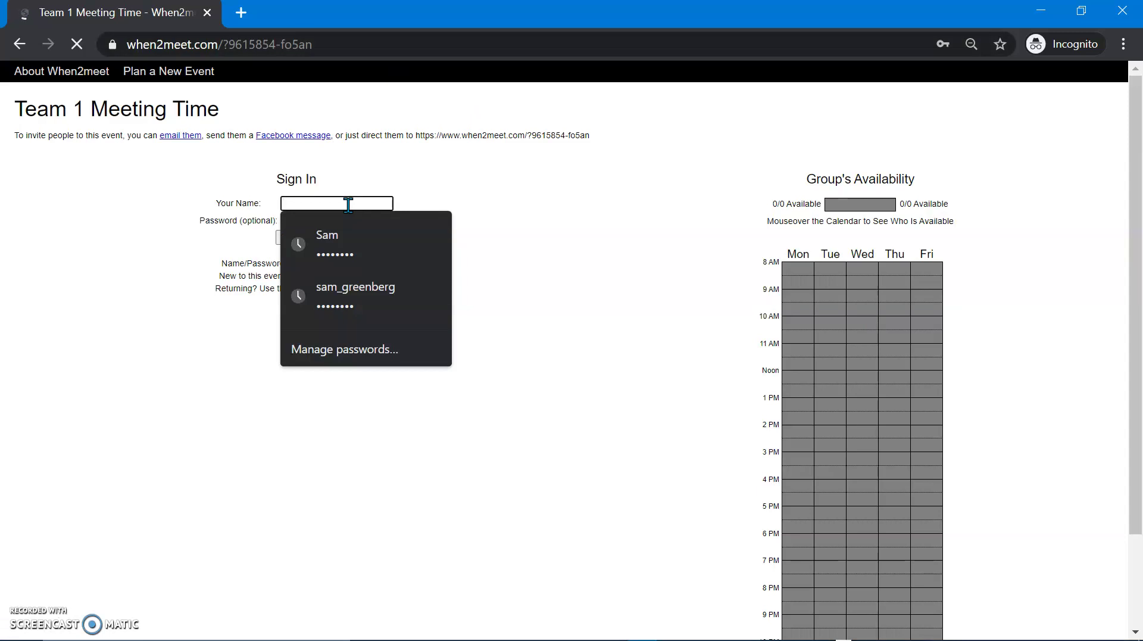
{"action": "type", "text": "Sam"}
{"action": "key", "text": "Tab"}
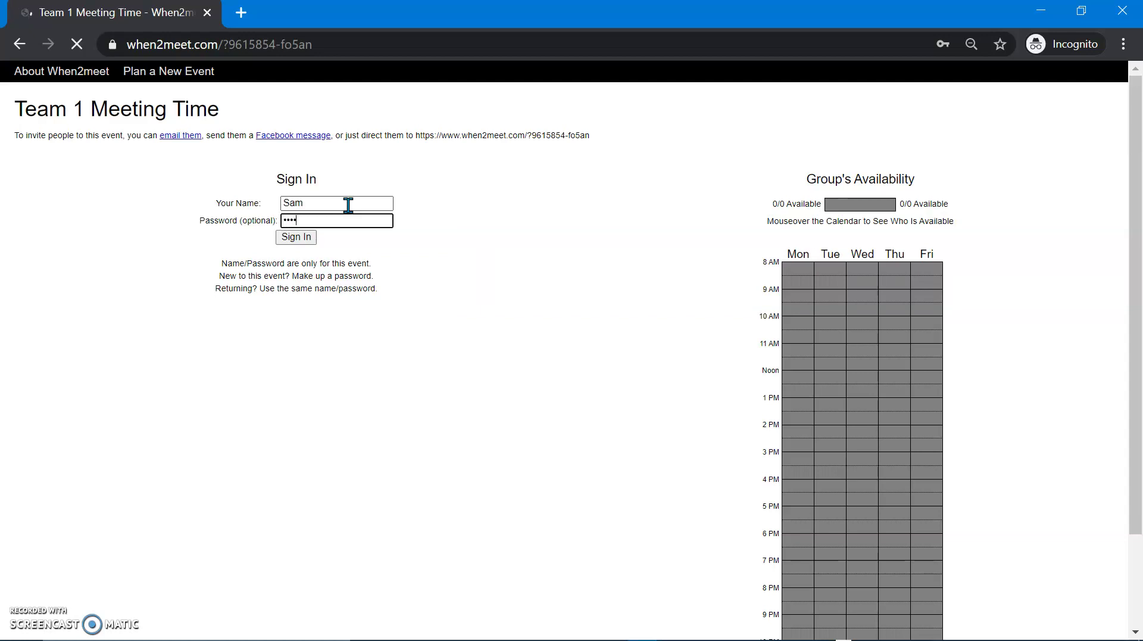
{"action": "key", "text": "ctrl+t"}
{"action": "type", "text": "Password"}
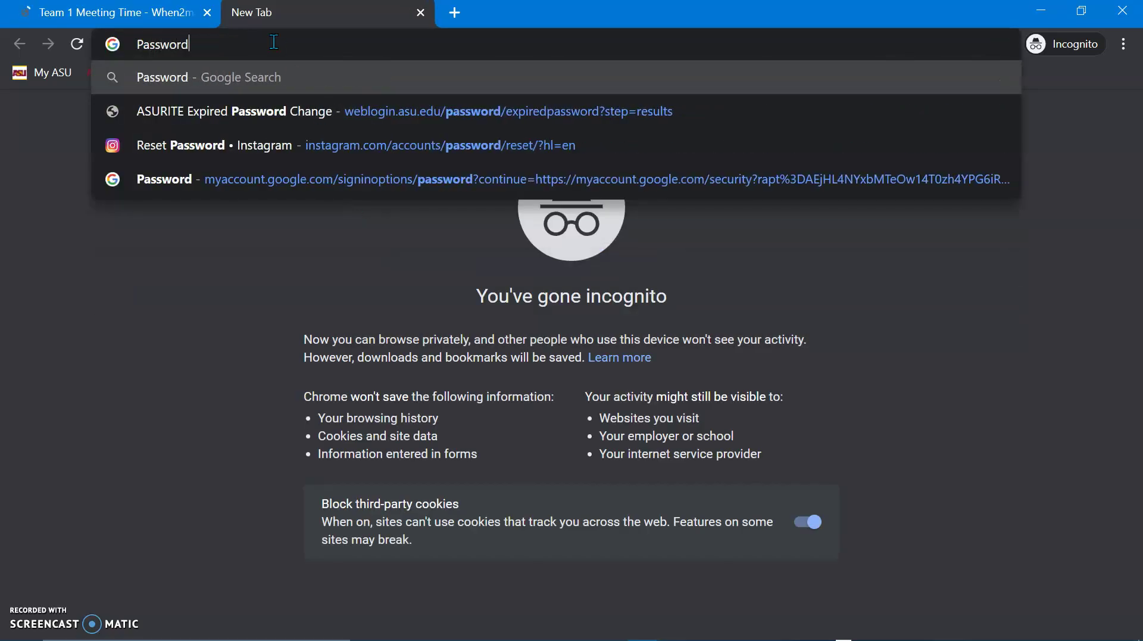
{"action": "key", "text": "ctrl+w"}
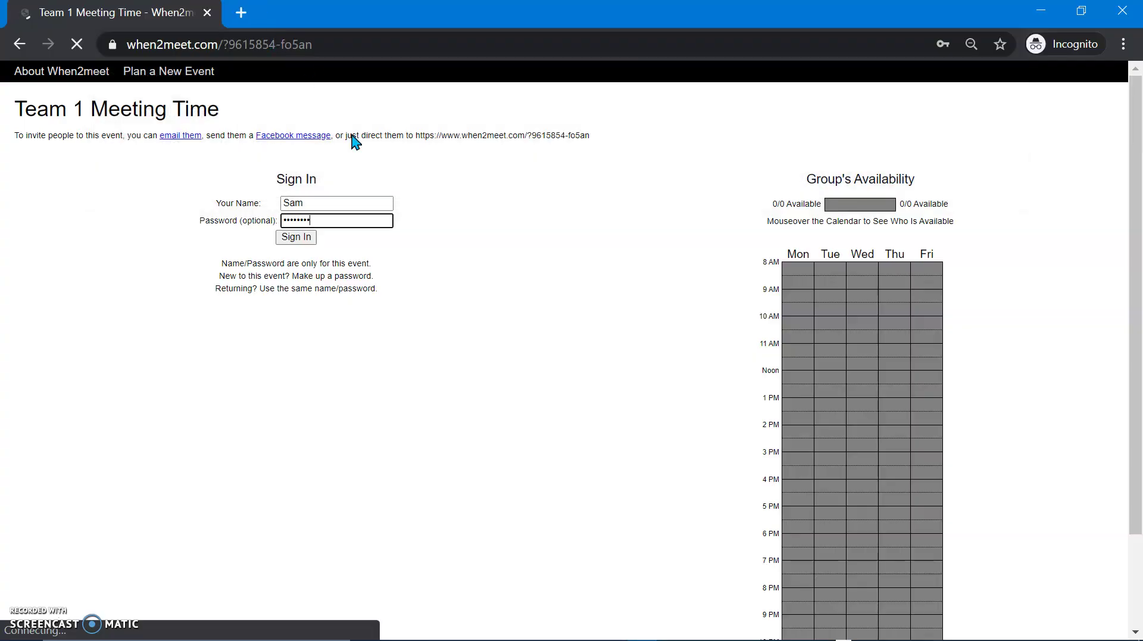
{"action": "left_click", "coordinate": [303, 242]}
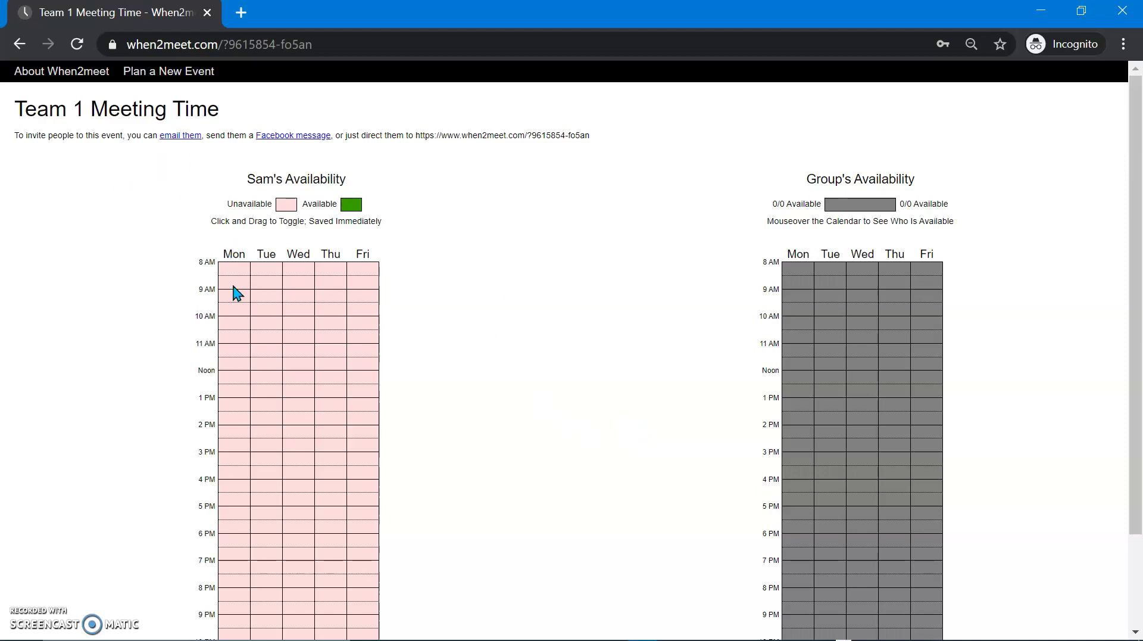
Mark Monday 8–11 AM and 7:30–10 PM as available.
{"action": "left_click", "coordinate": [234, 266]}
{"action": "left_click_drag", "start_coordinate": [235, 267], "coordinate": [237, 334]}
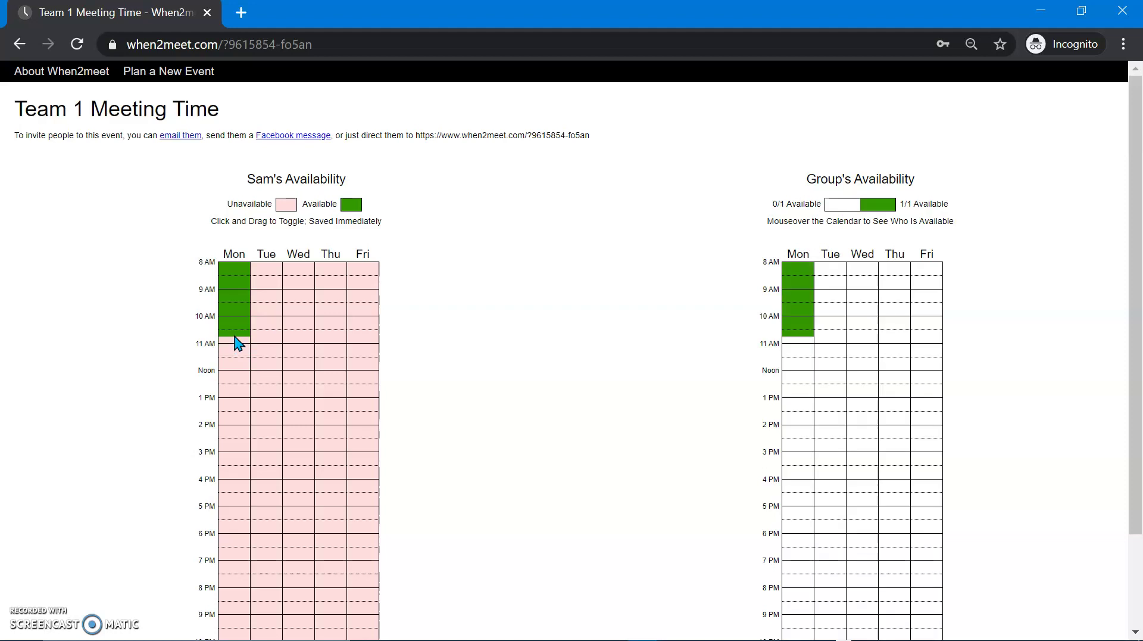
{"action": "scroll", "coordinate": [512, 437], "scroll_direction": "down", "scroll_amount": 2}
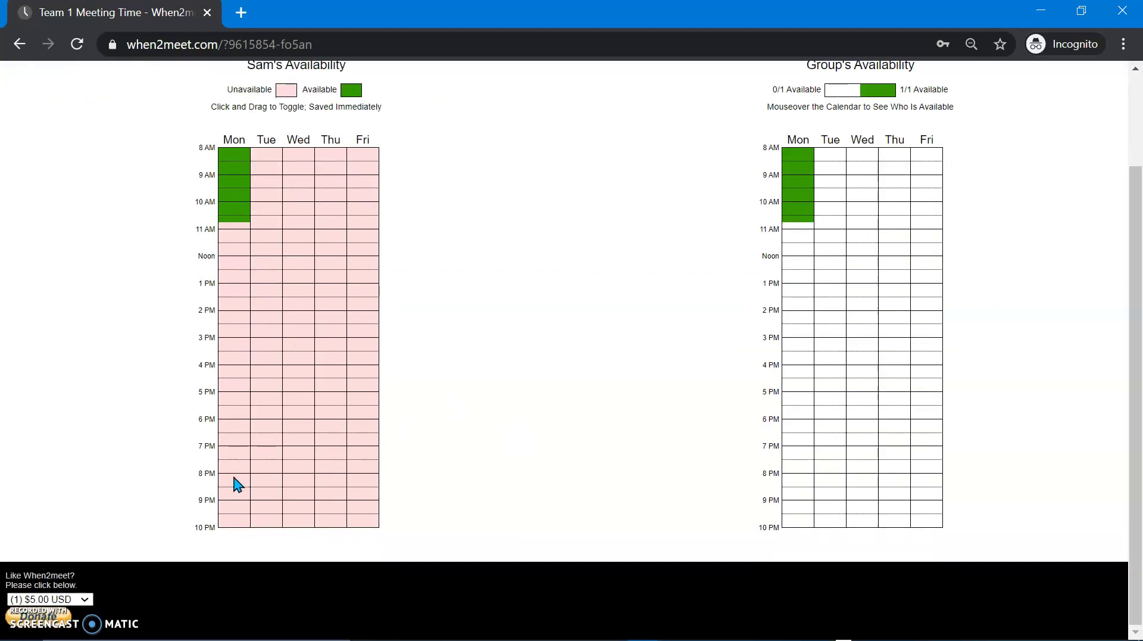
{"action": "left_click_drag", "start_coordinate": [235, 466], "coordinate": [243, 548]}
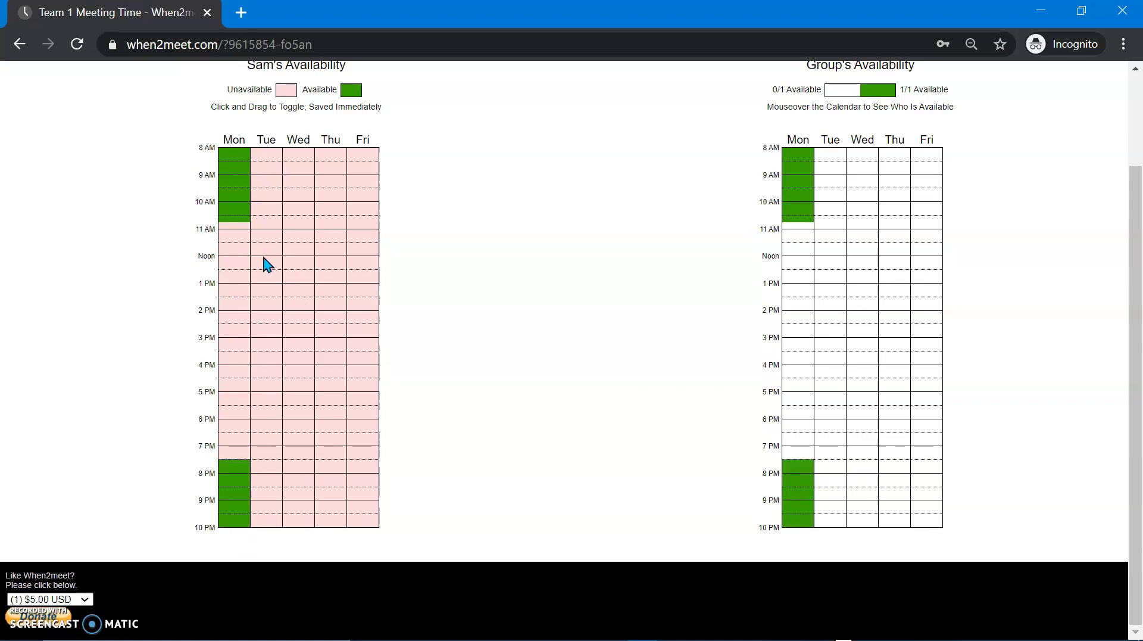
Mark Tuesday noon to about 2:45 PM and 5–10 PM as available.
{"action": "left_click_drag", "start_coordinate": [263, 259], "coordinate": [271, 327]}
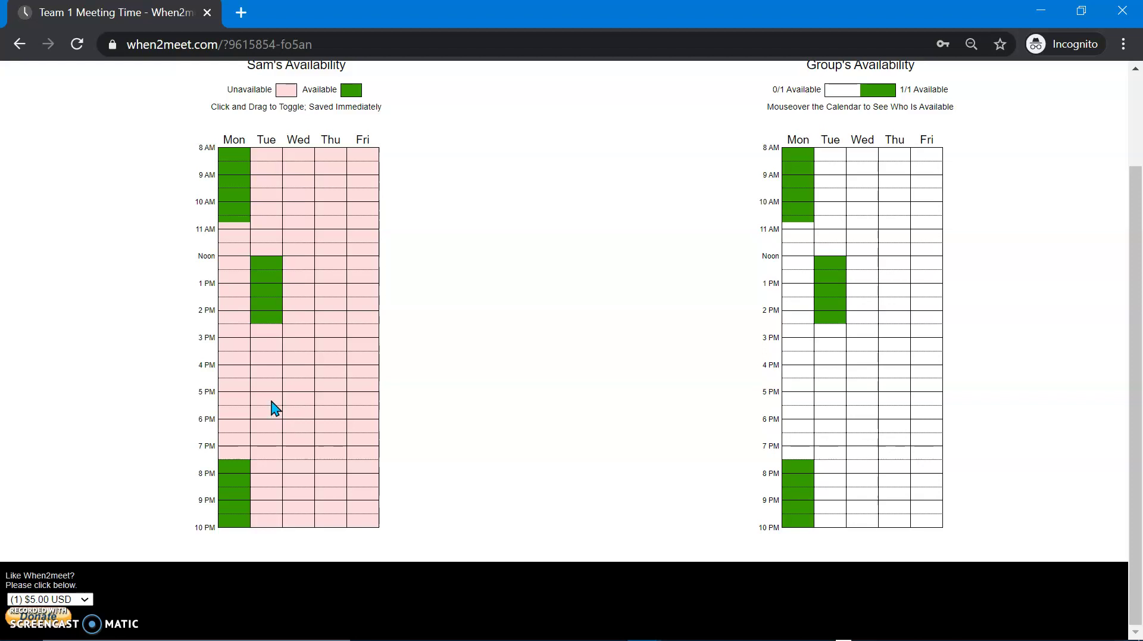
{"action": "left_click_drag", "start_coordinate": [272, 395], "coordinate": [273, 525]}
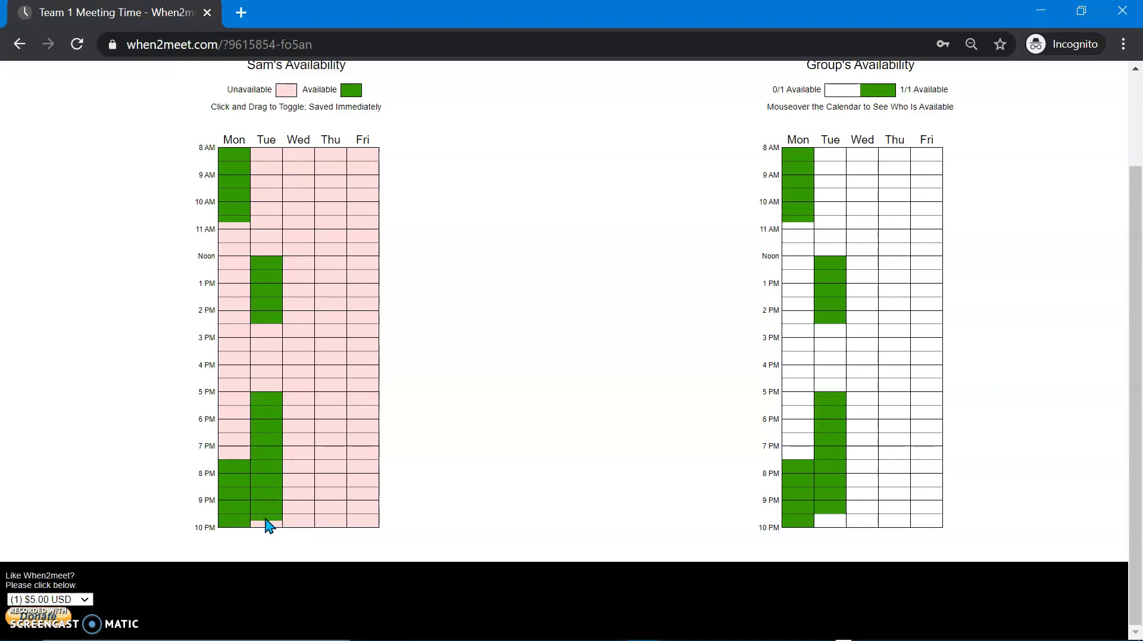
{"action": "left_click", "coordinate": [266, 523]}
Mark Wednesday morning and evening, plus all of Thursday and Friday, as available.
{"action": "left_click_drag", "start_coordinate": [301, 156], "coordinate": [305, 227]}
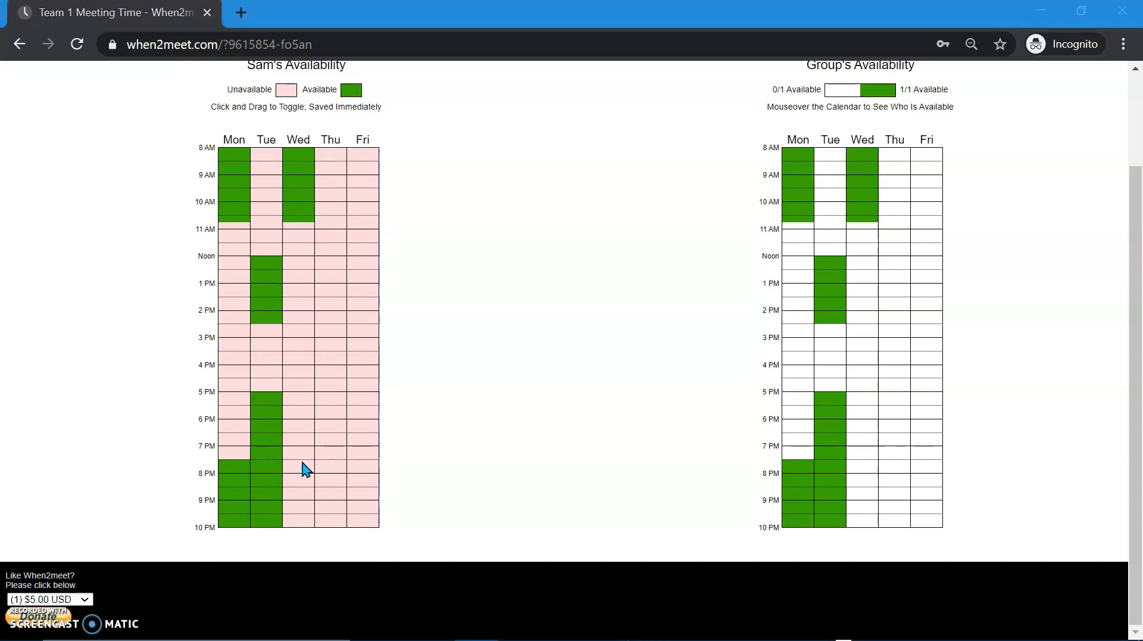
{"action": "left_click_drag", "start_coordinate": [303, 467], "coordinate": [309, 528]}
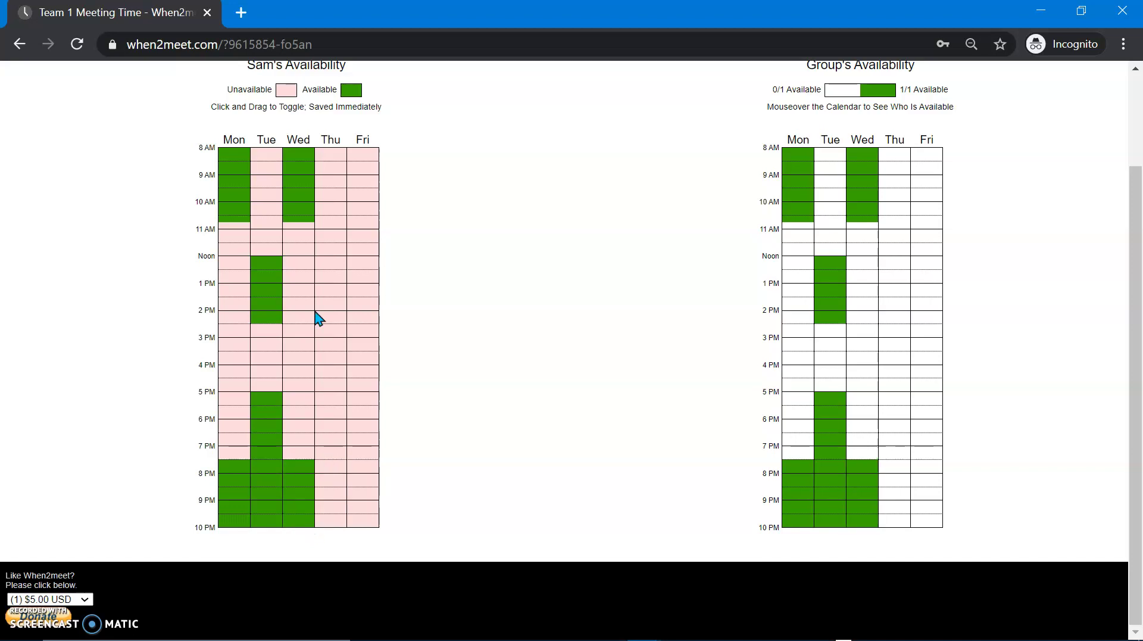
{"action": "left_click", "coordinate": [344, 159]}
{"action": "left_click_drag", "start_coordinate": [377, 197], "coordinate": [371, 536]}
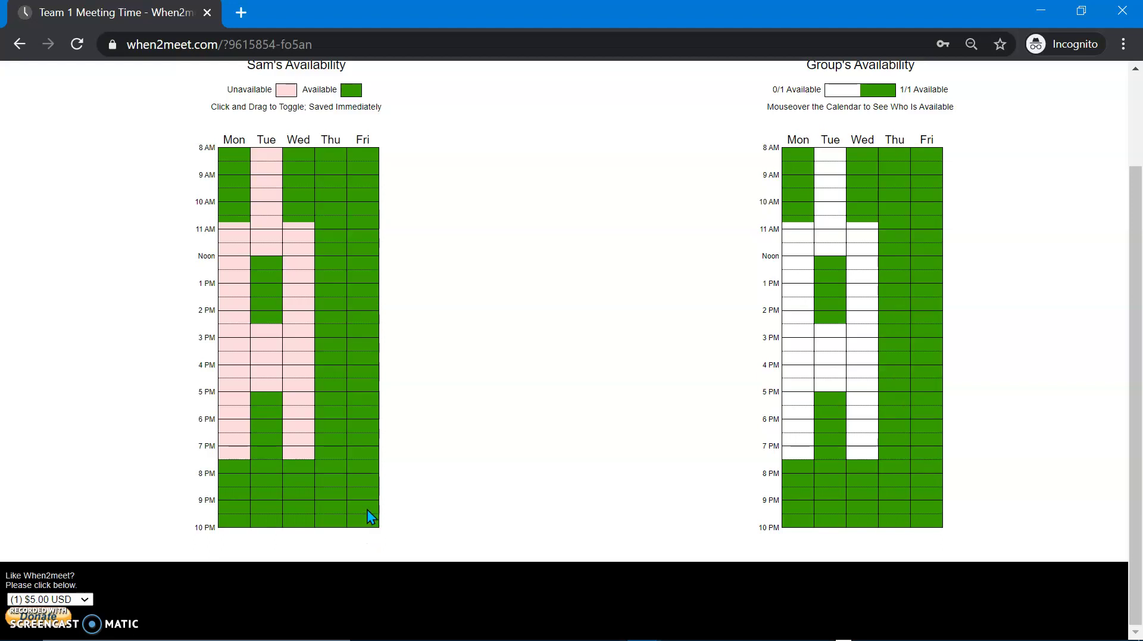
Make Friday 5–10 PM unavailable again.
{"action": "left_click", "coordinate": [366, 519]}
{"action": "left_click_drag", "start_coordinate": [364, 519], "coordinate": [359, 398]}
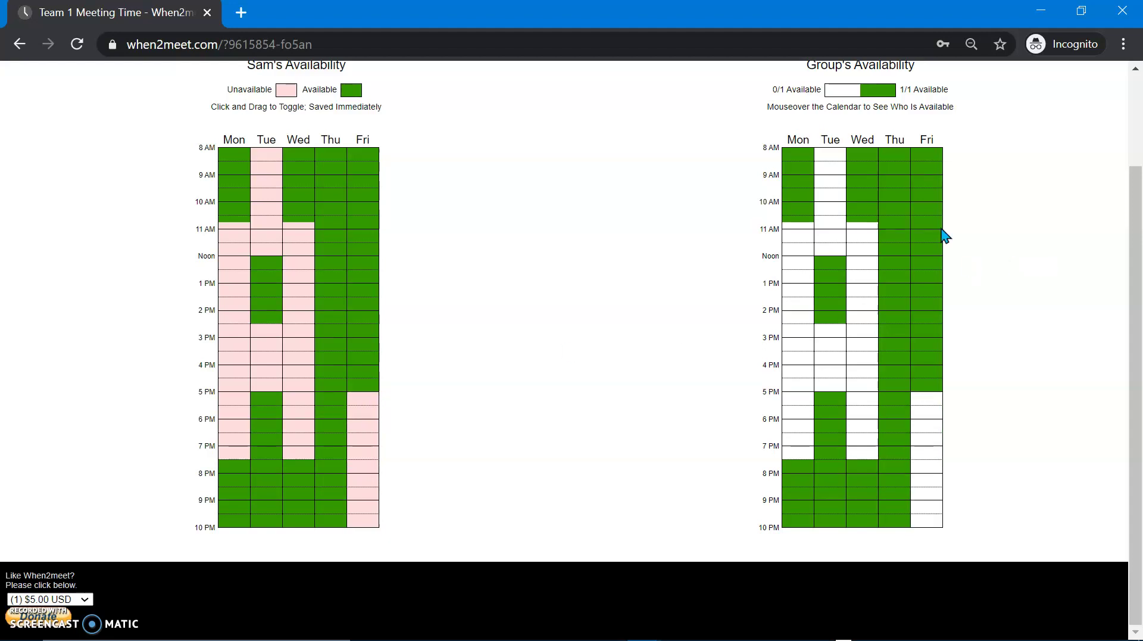
{"action": "mouse_move", "coordinate": [857, 220]}
Copy the event's web address and load it in a new tab.
{"action": "scroll", "coordinate": [611, 237], "scroll_direction": "up", "scroll_amount": 2}
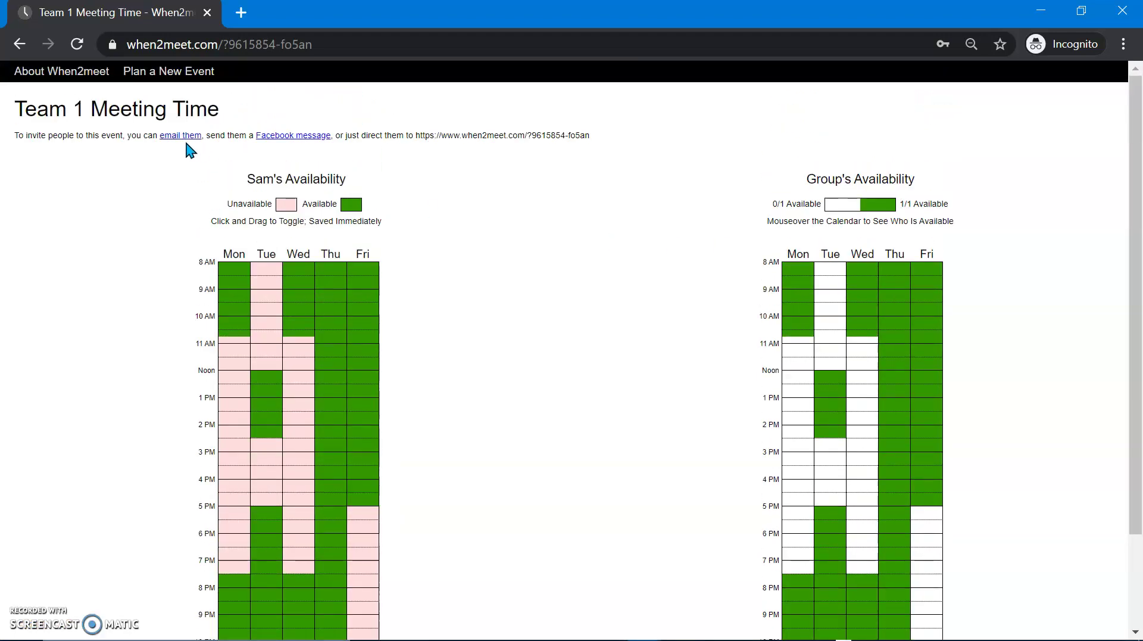
{"action": "left_click", "coordinate": [252, 45]}
{"action": "key", "text": "ctrl+c"}
{"action": "key", "text": "ctrl+t"}
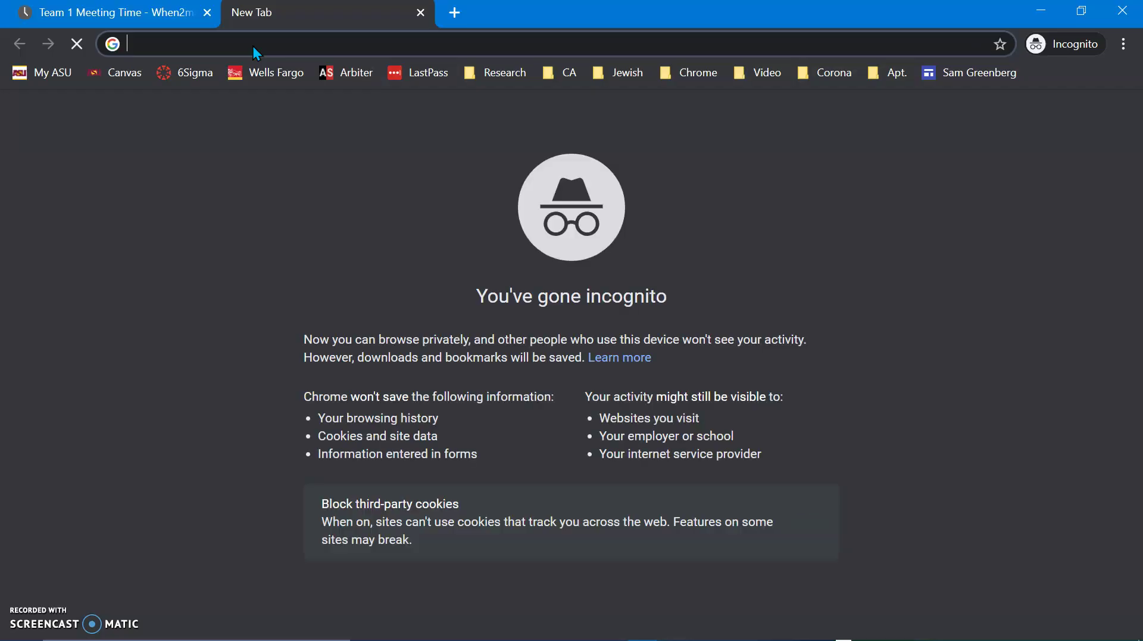
{"action": "key", "text": "ctrl+v"}
{"action": "key", "text": "Return"}
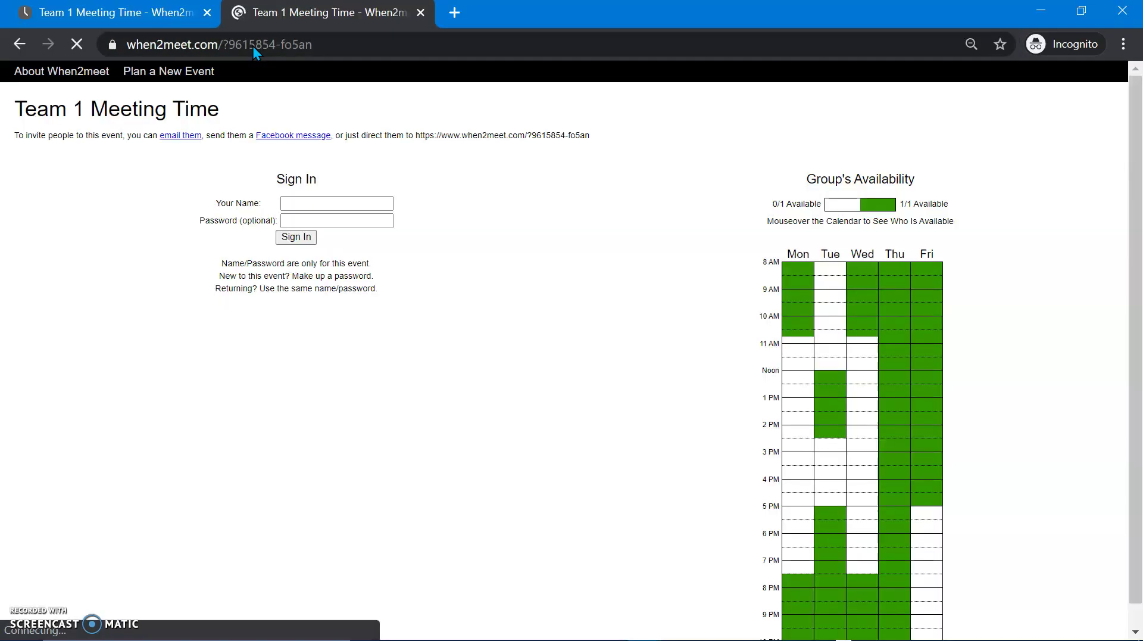
Enter the second participant's name in the sign-in form.
{"action": "left_click", "coordinate": [322, 205]}
{"action": "type", "text": "Dan"}
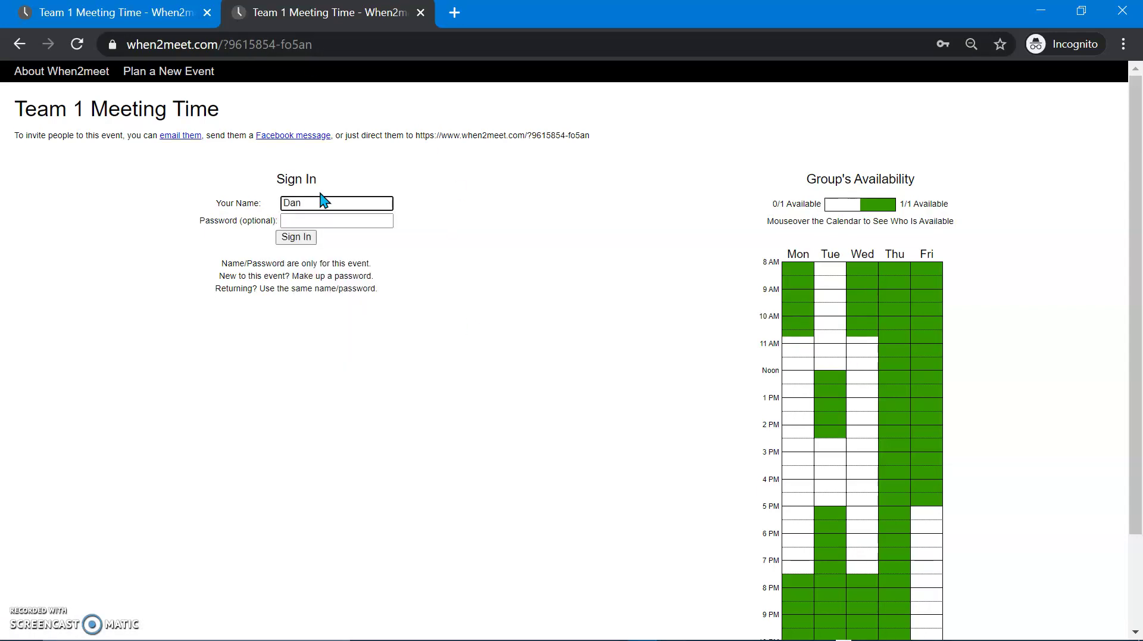
{"action": "key", "text": "Tab"}
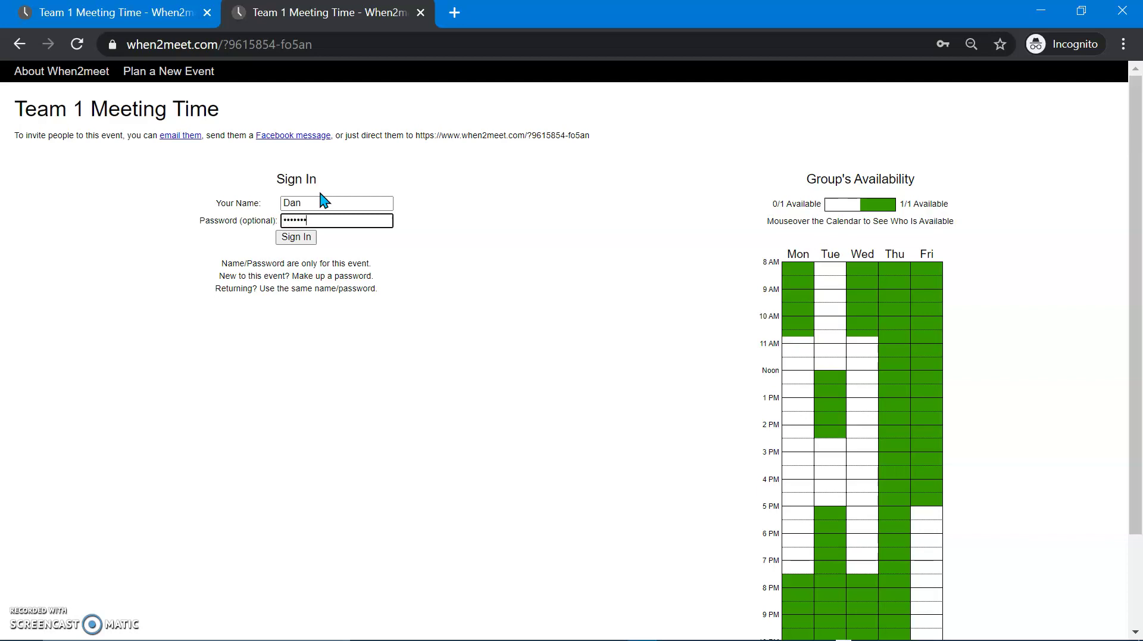
Sign in as the second participant and mark Tuesday–Friday 11 AM–9 PM available.
{"action": "left_click", "coordinate": [296, 238]}
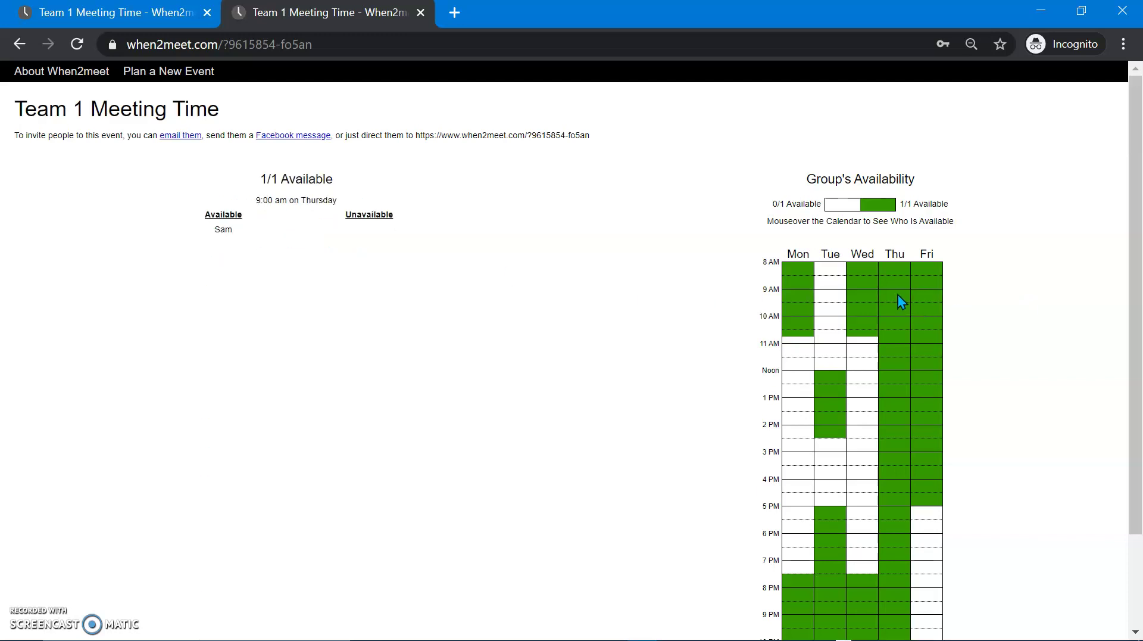
{"action": "left_click_drag", "start_coordinate": [278, 355], "coordinate": [372, 562]}
{"action": "left_click_drag", "start_coordinate": [365, 613], "coordinate": [365, 615]}
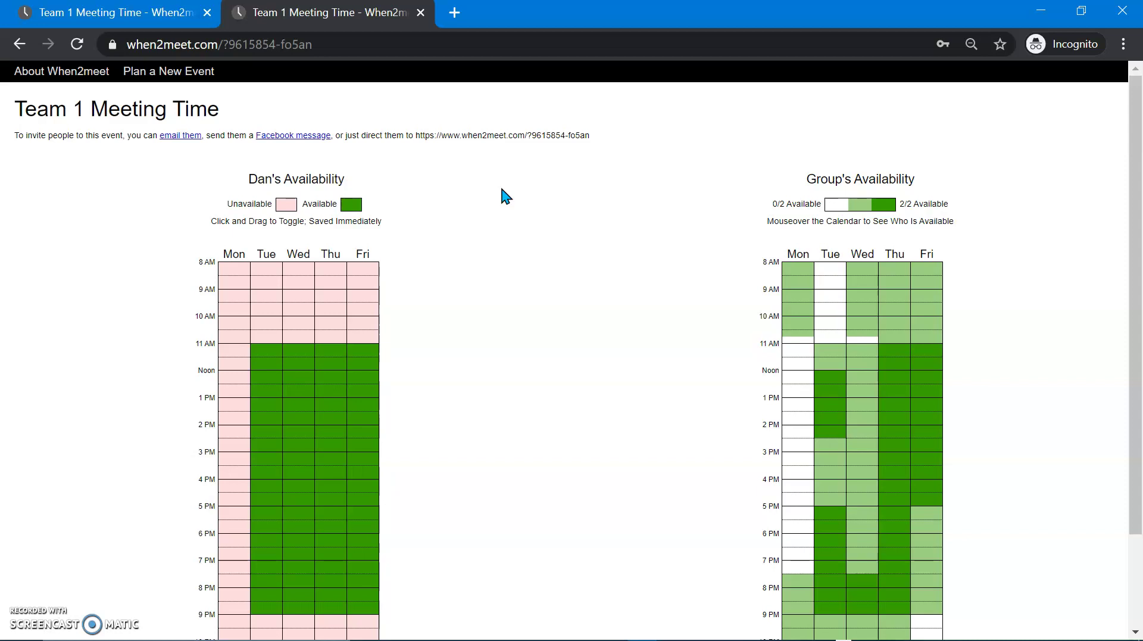
Close the mail window and reopen the event's address in another new tab.
{"action": "left_click", "coordinate": [179, 136]}
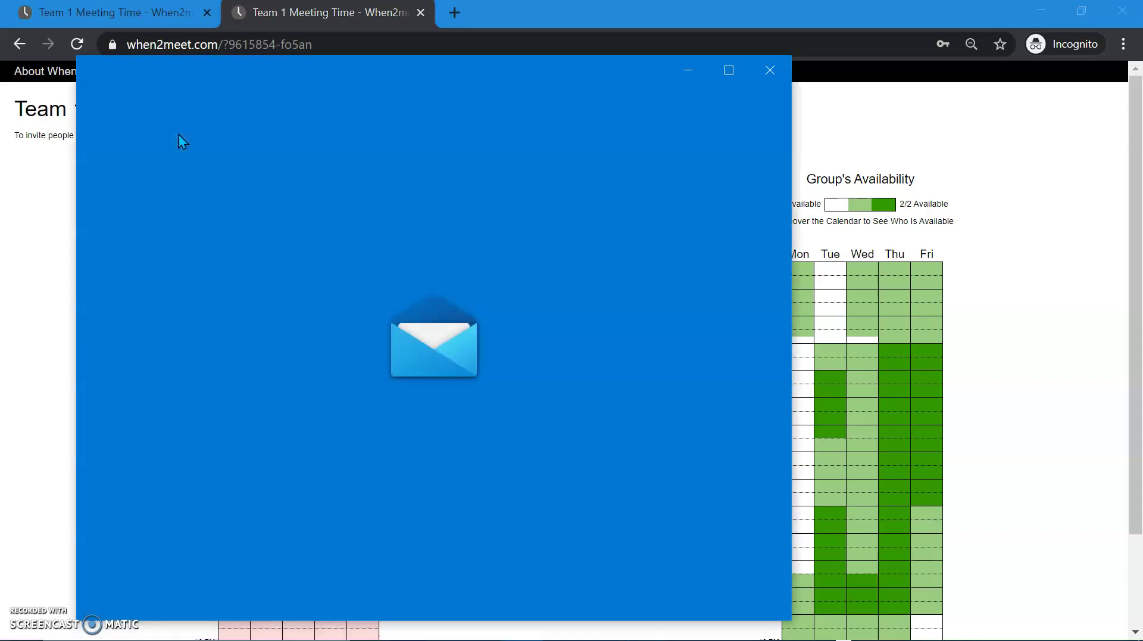
{"action": "left_click", "coordinate": [774, 69]}
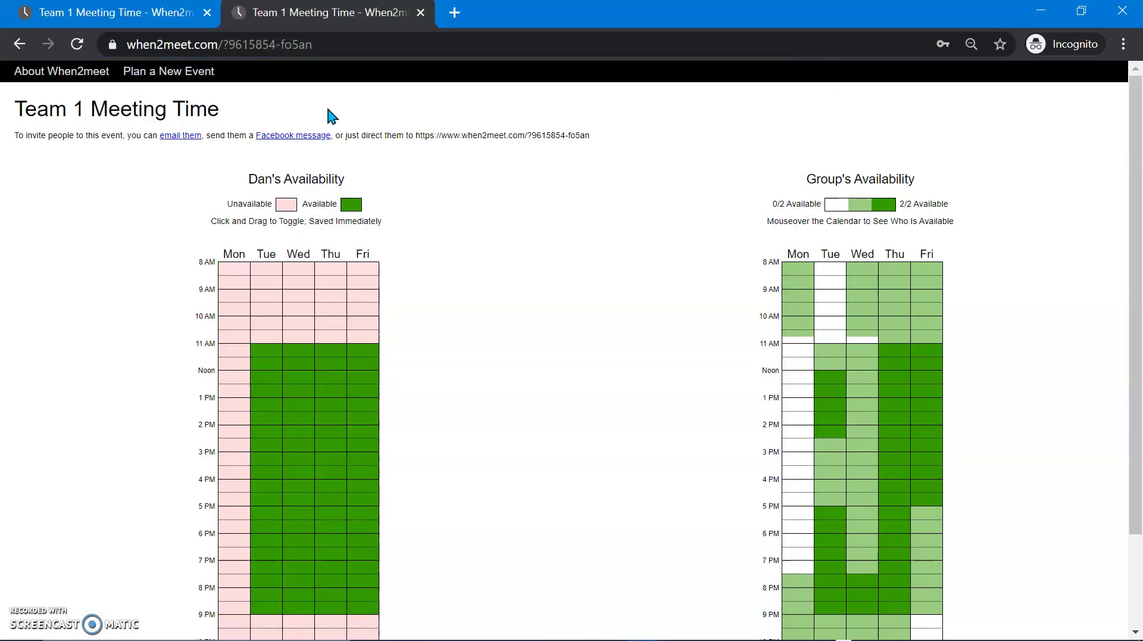
{"action": "left_click", "coordinate": [274, 47]}
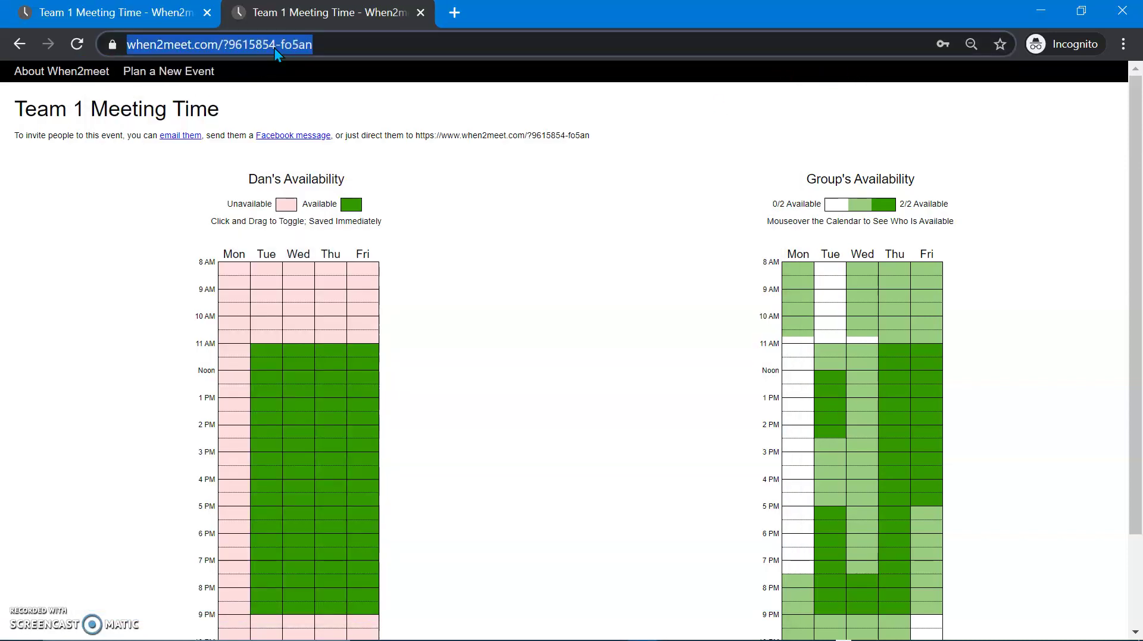
{"action": "key", "text": "ctrl+c"}
{"action": "key", "text": "ctrl+t"}
{"action": "key", "text": "ctrl+v"}
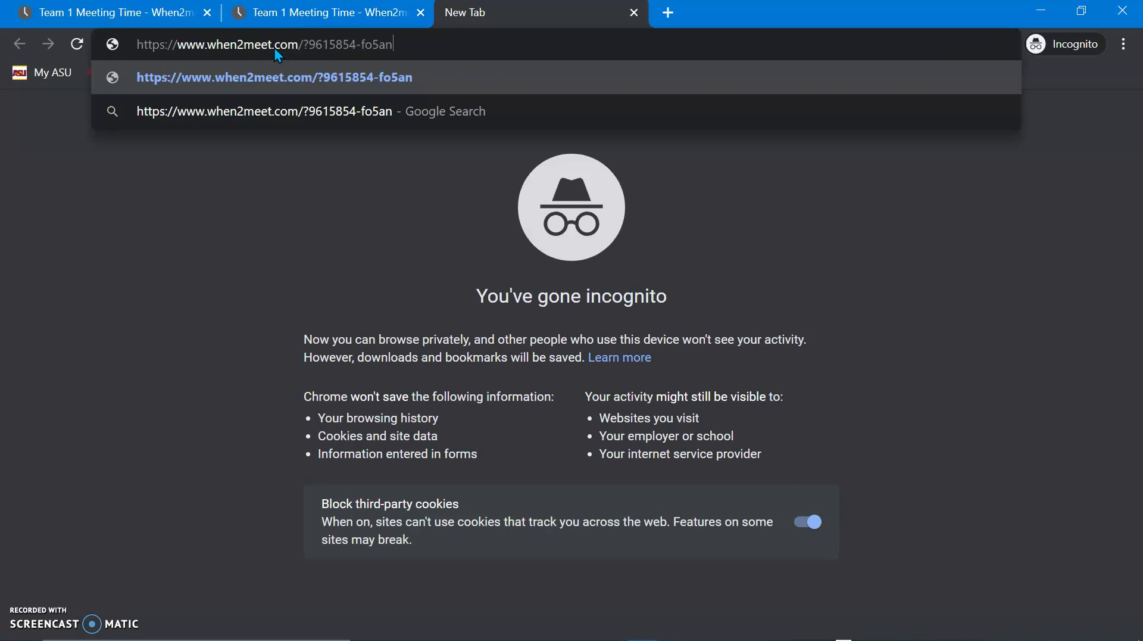
{"action": "key", "text": "Return"}
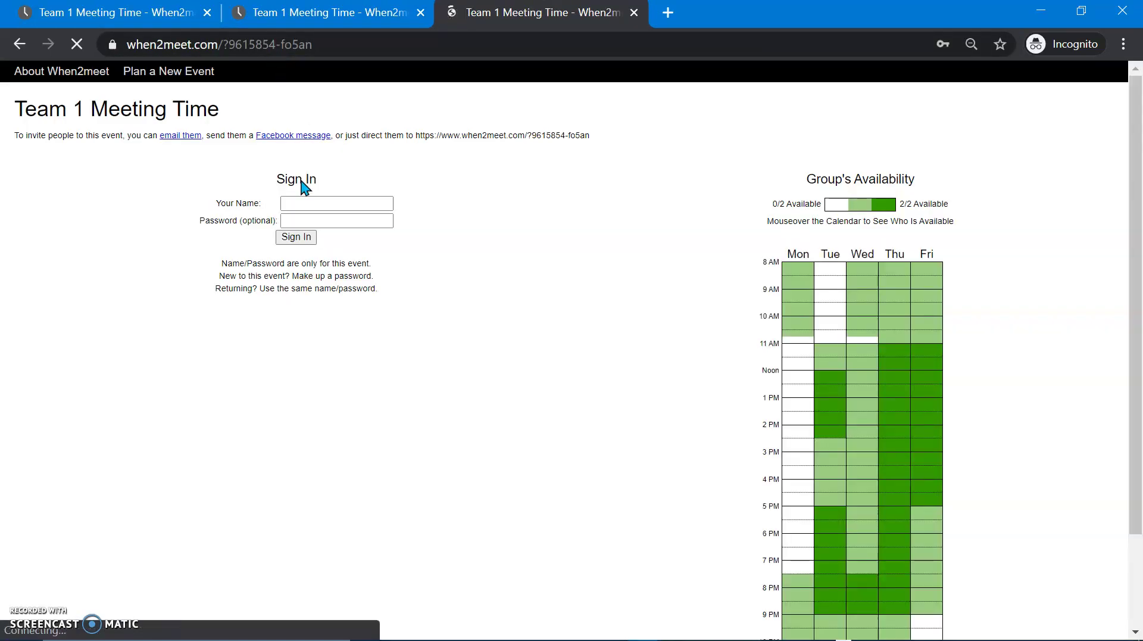
Sign back in as the first participant and make Thursday 8:15–10 AM unavailable.
{"action": "left_click", "coordinate": [300, 205]}
{"action": "type", "text": "Sam"}
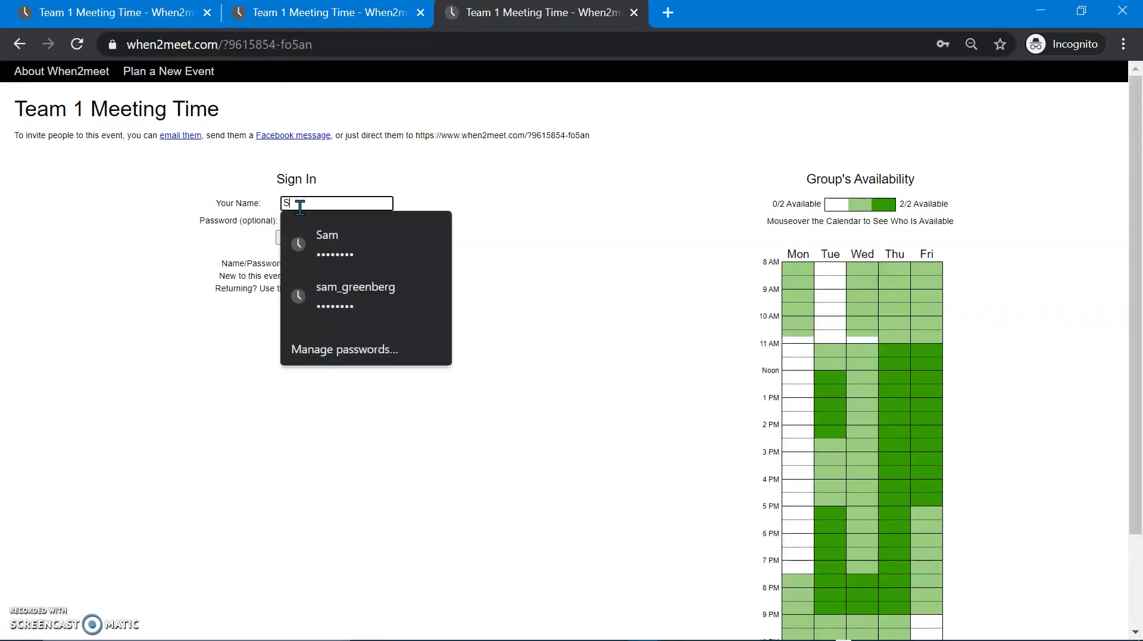
{"action": "key", "text": "Tab"}
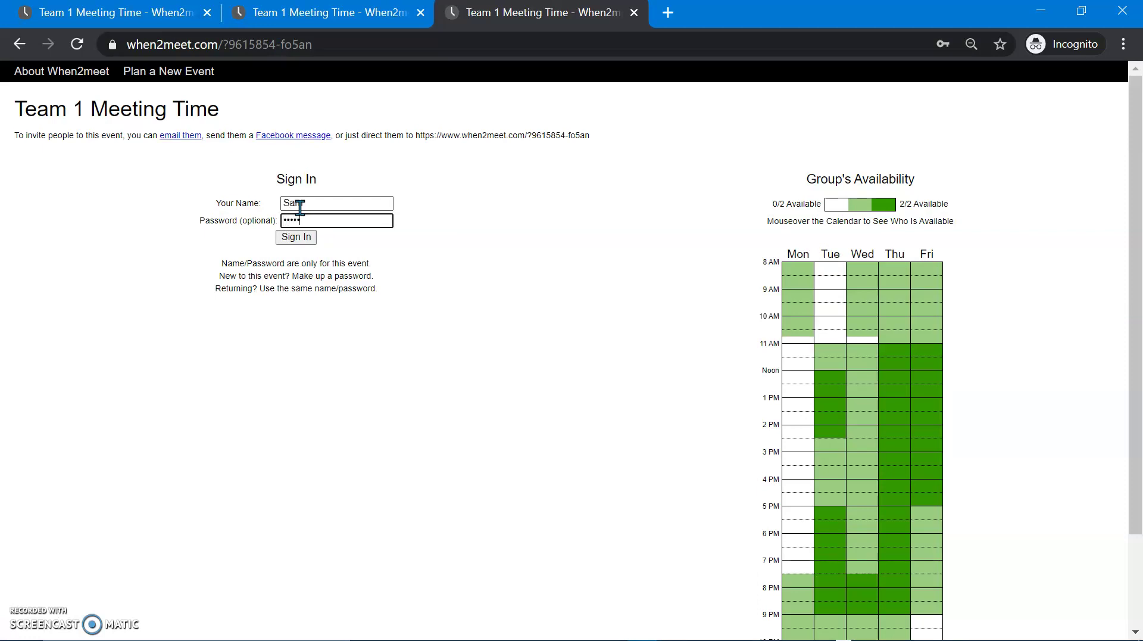
{"action": "key", "text": "ctrl+a"}
{"action": "type", "text": "a"}
{"action": "left_click", "coordinate": [304, 241]}
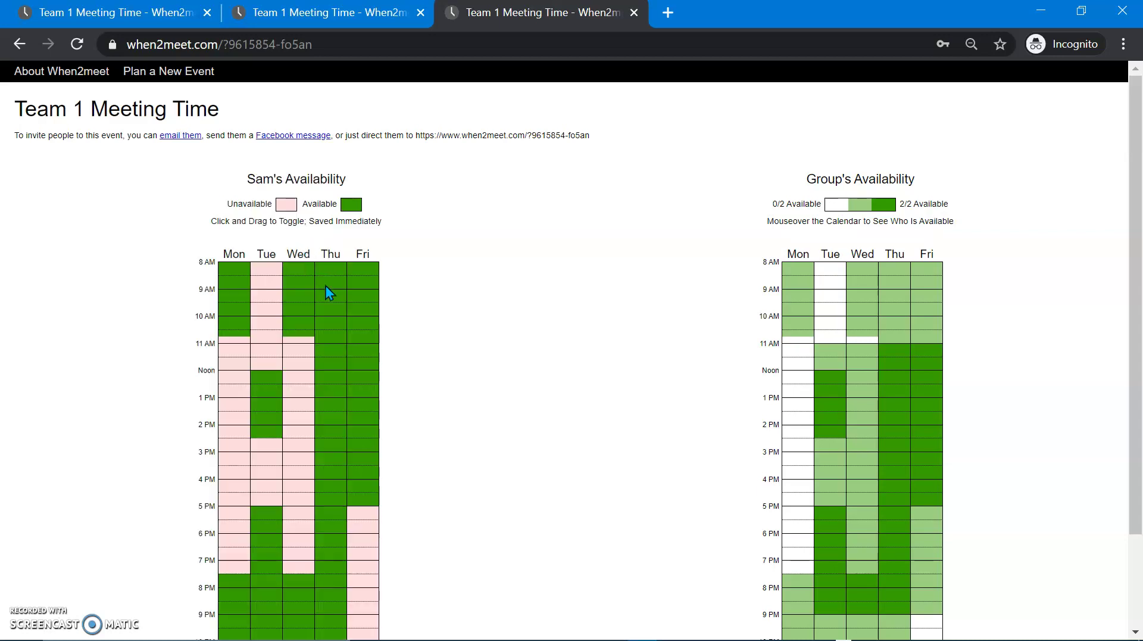
{"action": "left_click_drag", "start_coordinate": [327, 319], "coordinate": [323, 271]}
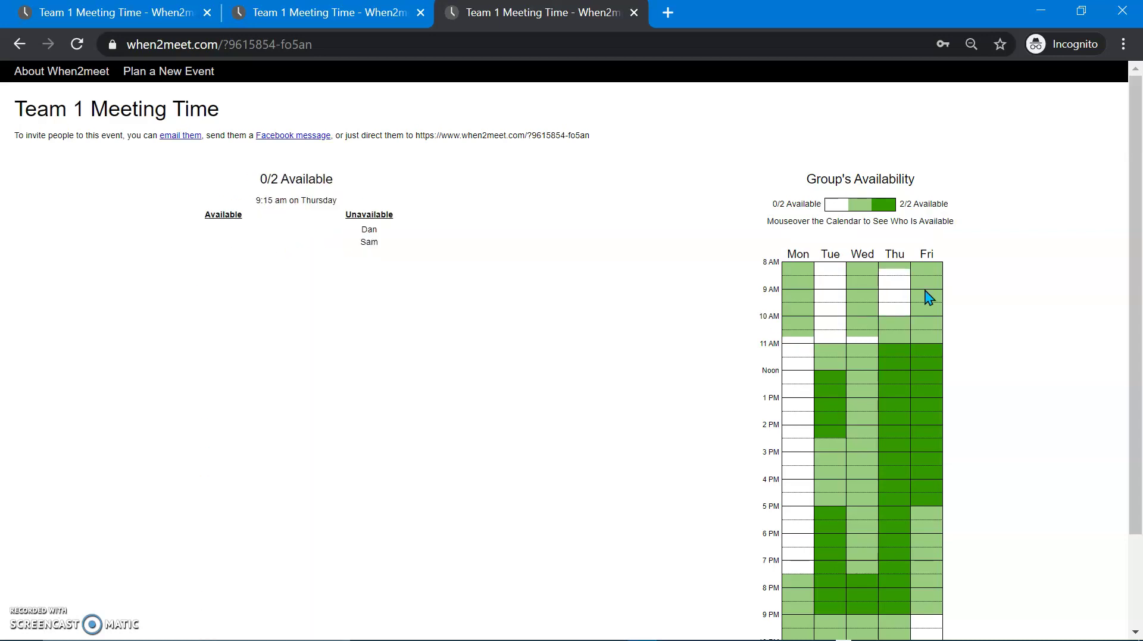